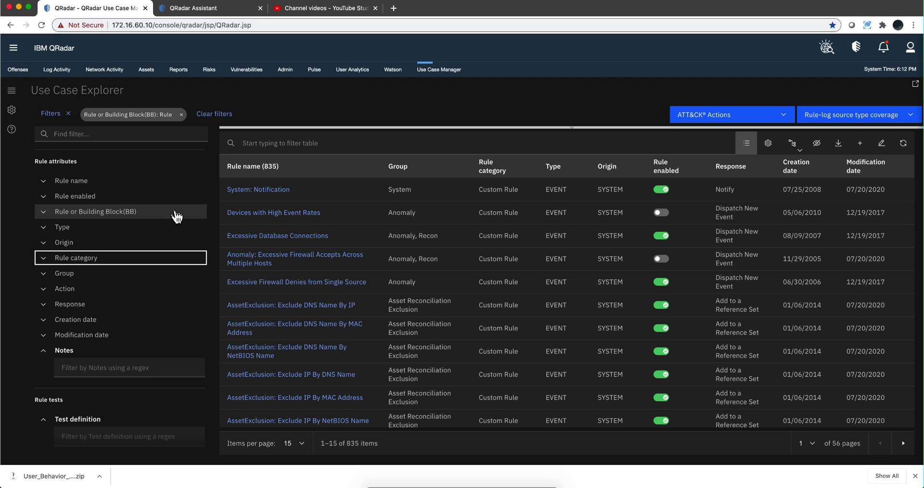
# Step: Search the available filters for "Creation dat" and clear the search
pyautogui.click(127, 134)
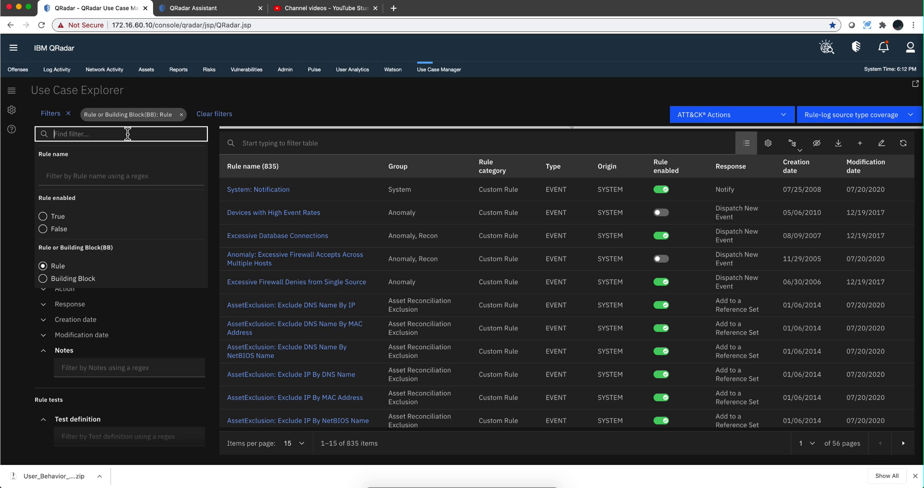
pyautogui.write('Cre')
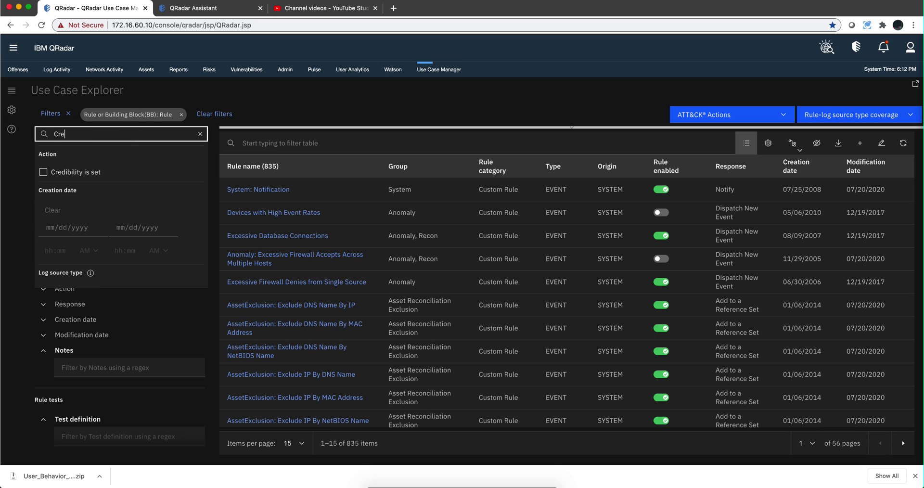
pyautogui.write('ation dat')
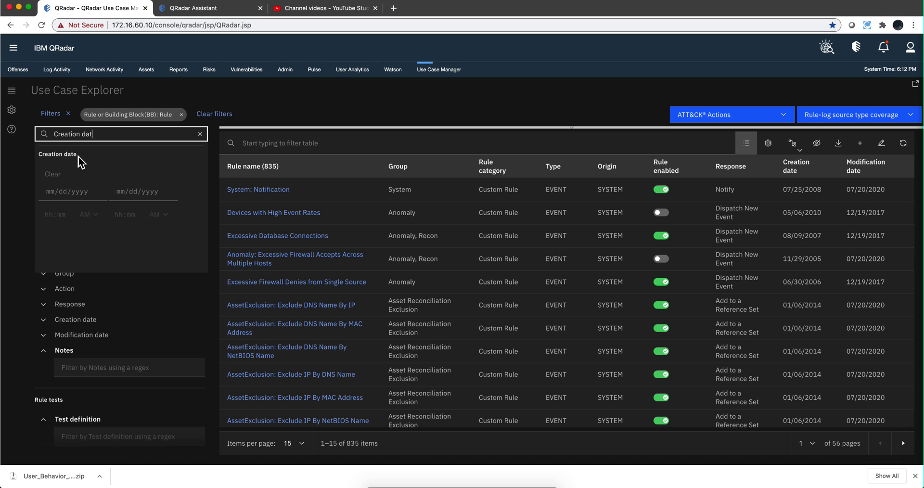
pyautogui.click(200, 134)
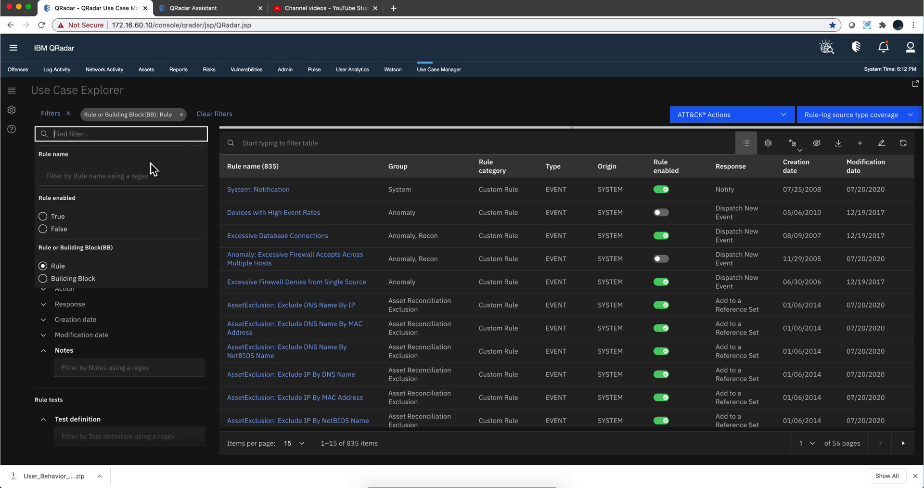
# Step: Filter the rule list by the rule name "devices with high event rates" and apply the filter
pyautogui.click(77, 174)
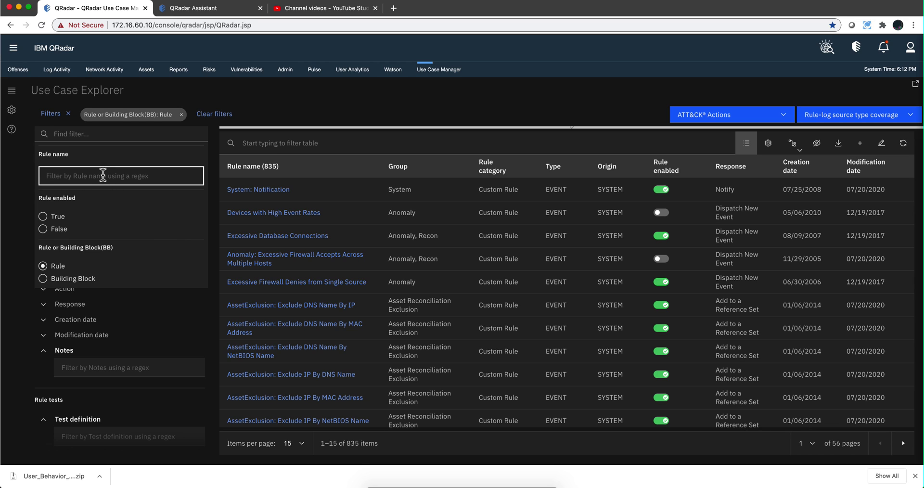
pyautogui.write('devices wi')
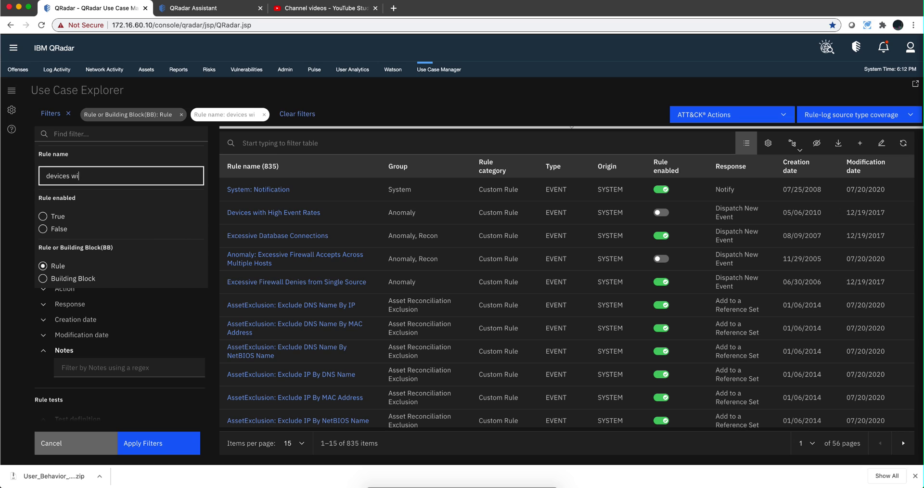
pyautogui.write('th high')
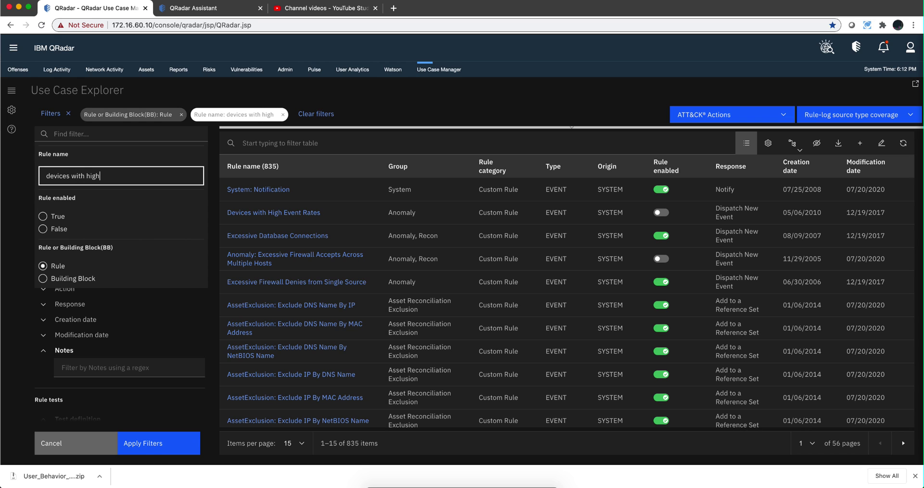
pyautogui.write(' event')
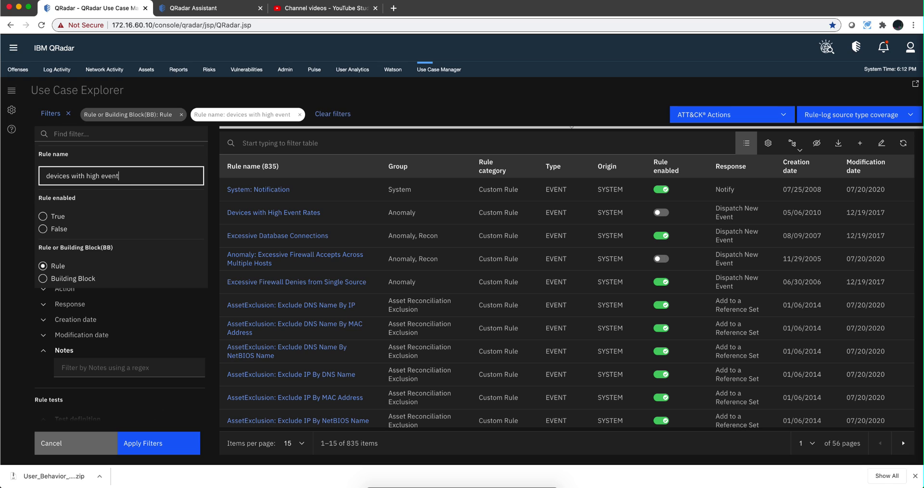
pyautogui.write(' rates')
pyautogui.click(159, 447)
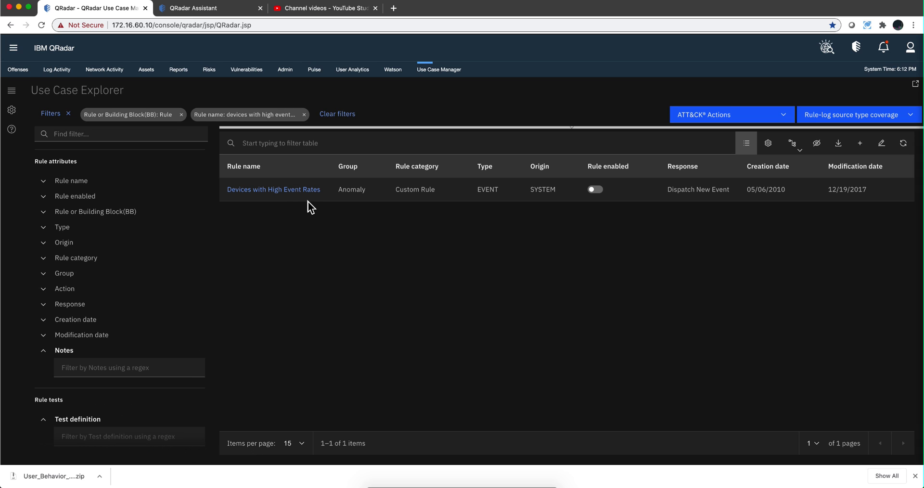
# Step: Remove the rule name filter and set the list to show only building blocks
pyautogui.click(304, 115)
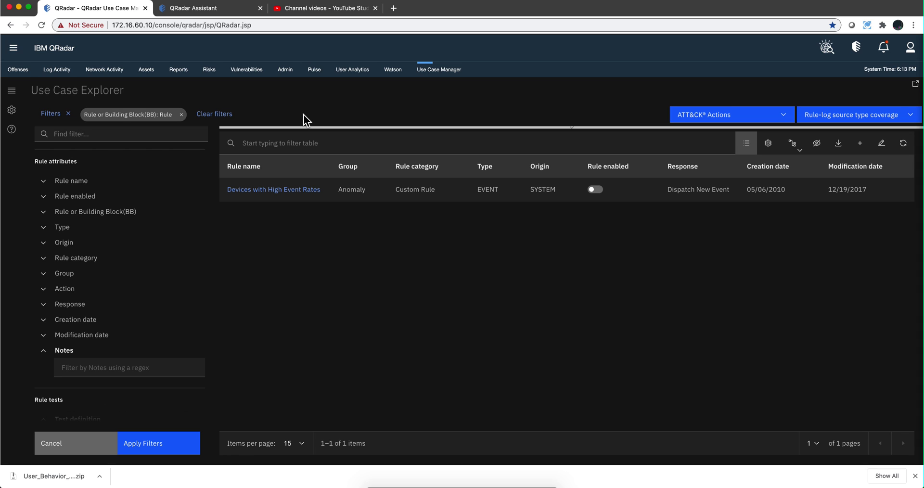
pyautogui.click(166, 447)
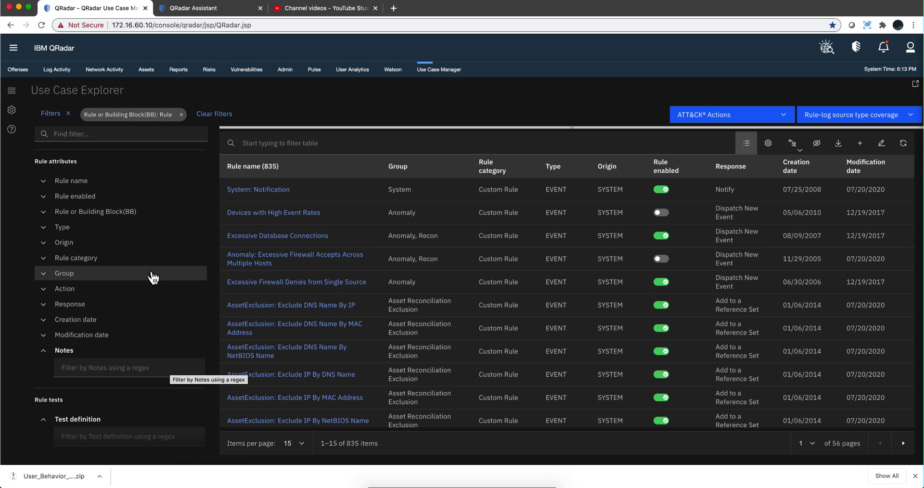
pyautogui.click(93, 134)
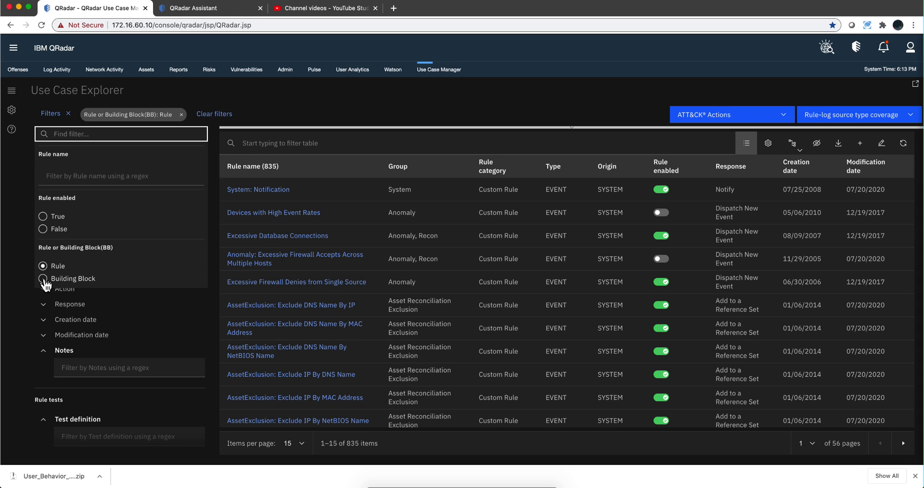
pyautogui.click(43, 279)
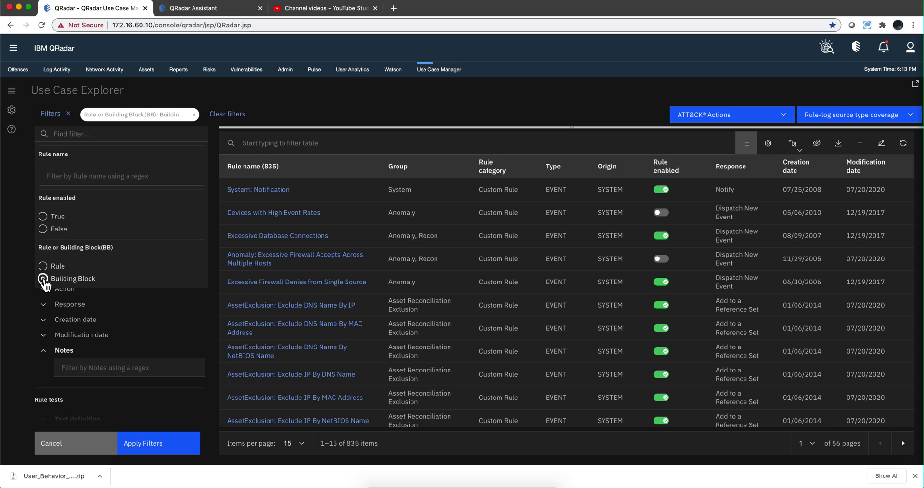
pyautogui.click(160, 449)
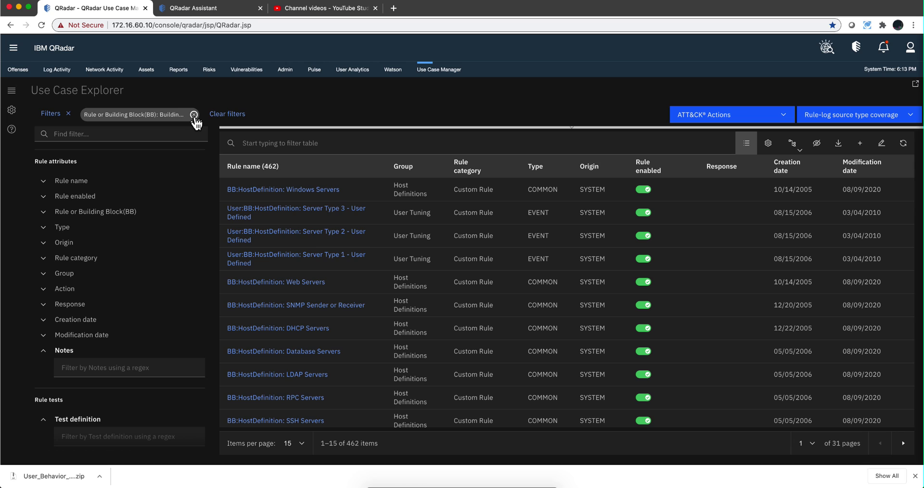
# Step: Remove the Building Block filter and apply the Rule filter so only rules are listed
pyautogui.click(194, 114)
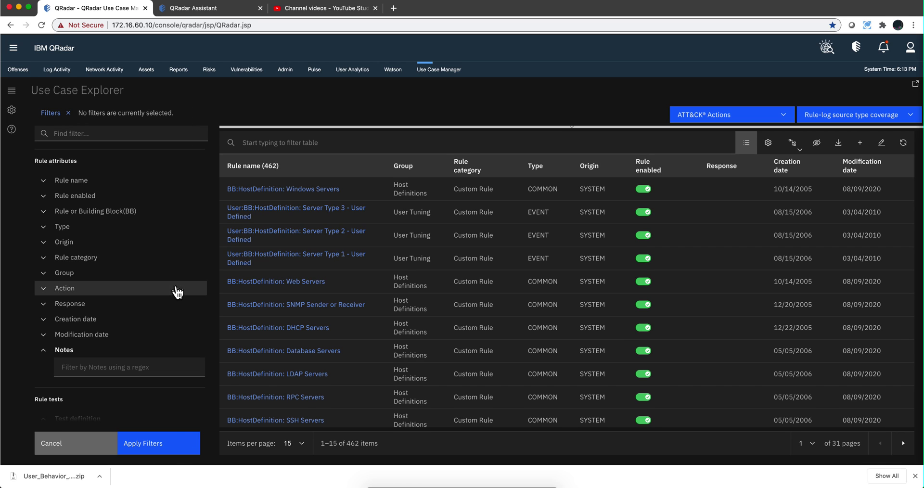
pyautogui.click(173, 442)
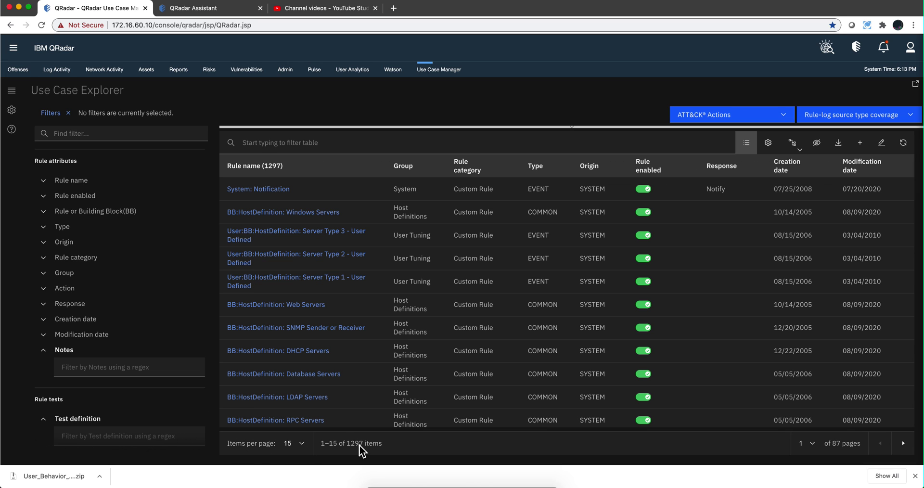
pyautogui.click(69, 134)
pyautogui.click(43, 266)
pyautogui.click(153, 445)
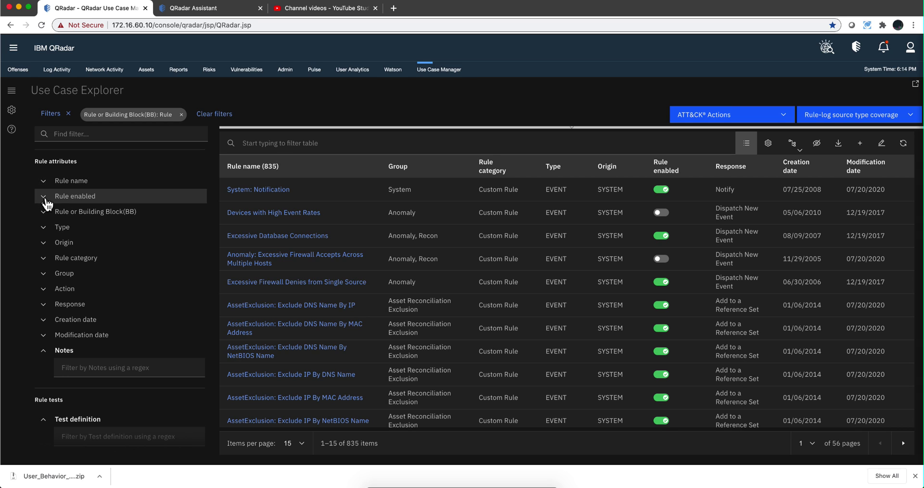
# Step: Examine the filter options under the Rule enabled, Type, Origin, Rule category and Action attributes
pyautogui.click(46, 198)
pyautogui.click(44, 200)
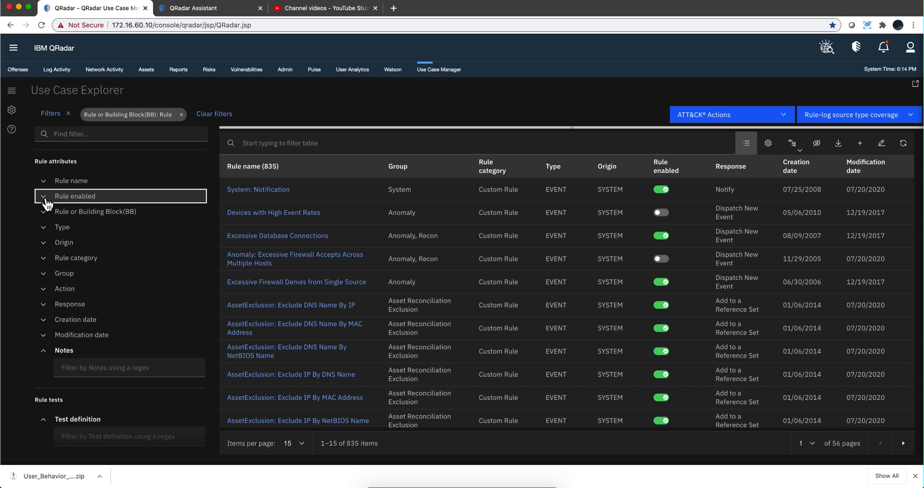
pyautogui.click(45, 227)
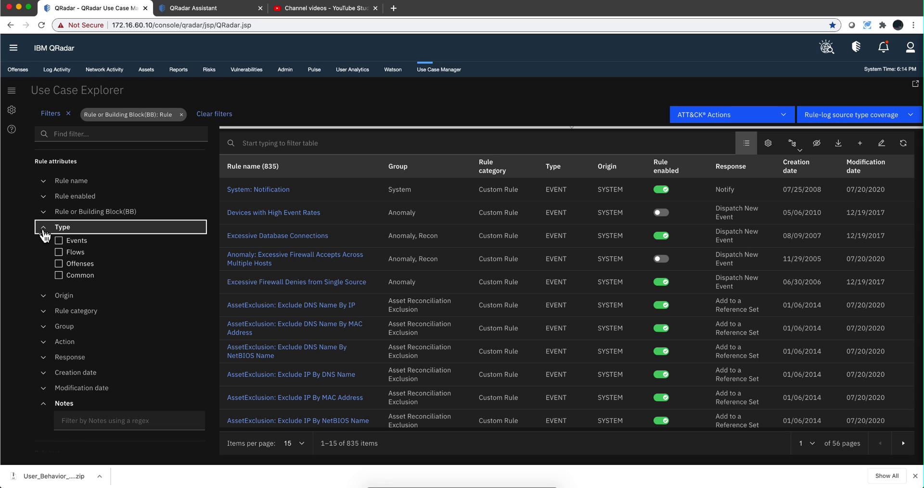
pyautogui.click(44, 230)
pyautogui.click(45, 247)
pyautogui.click(43, 245)
pyautogui.click(45, 259)
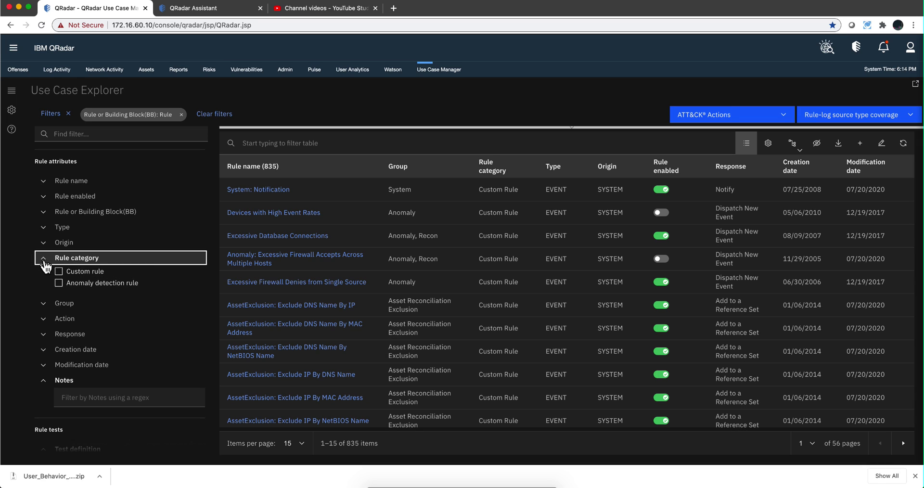
pyautogui.click(46, 264)
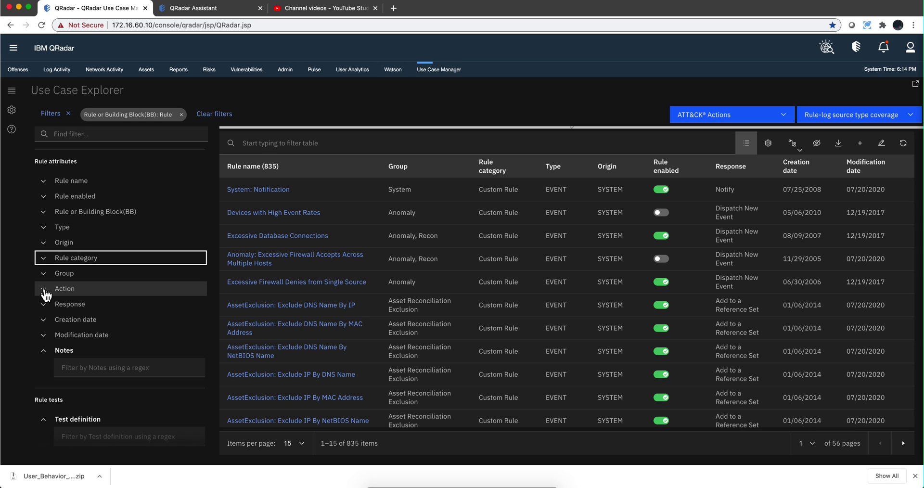
pyautogui.click(46, 291)
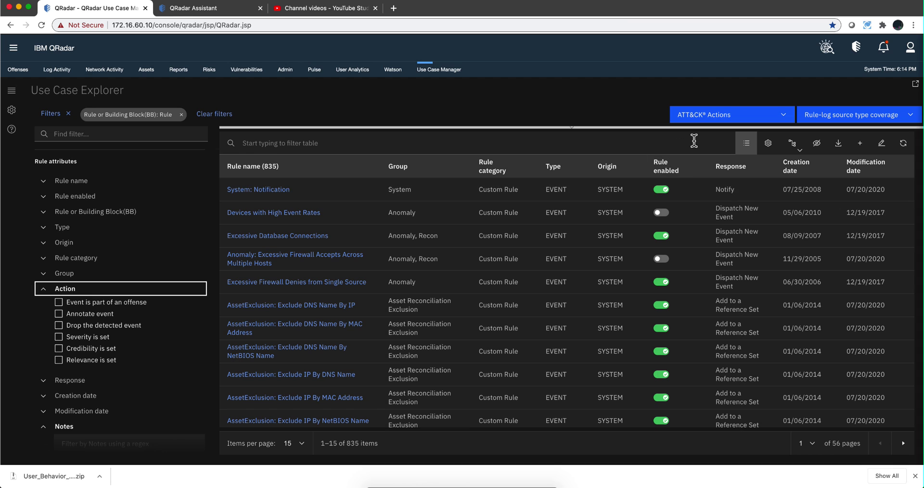
# Step: Review the columns available in the column order and visibility settings and close them without applying changes
pyautogui.click(768, 143)
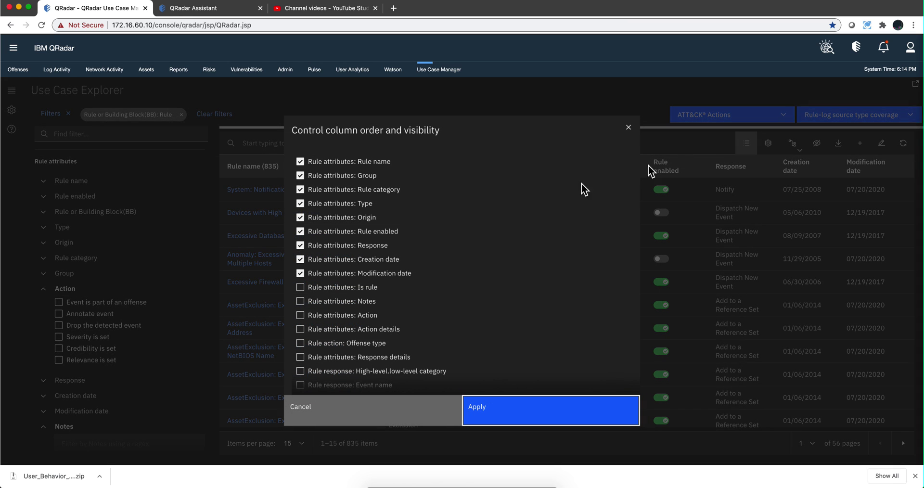
pyautogui.scroll(-3, 502, 240)
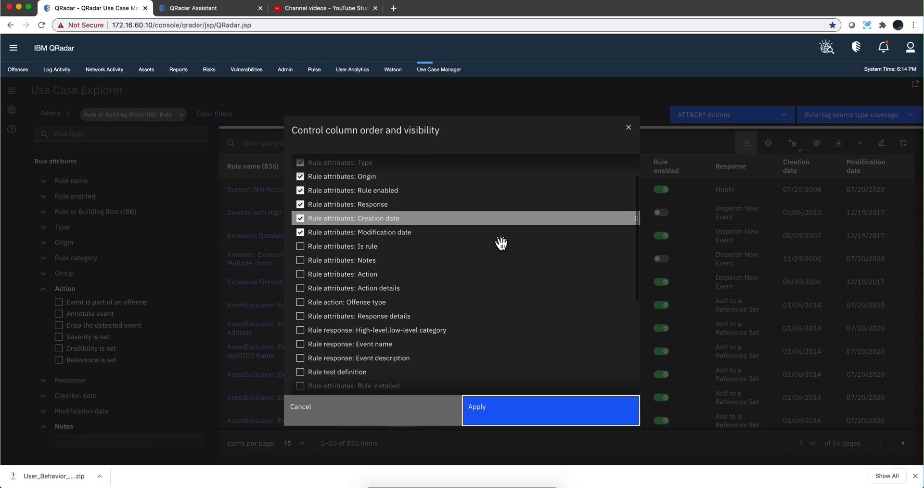
pyautogui.scroll(1, 501, 243)
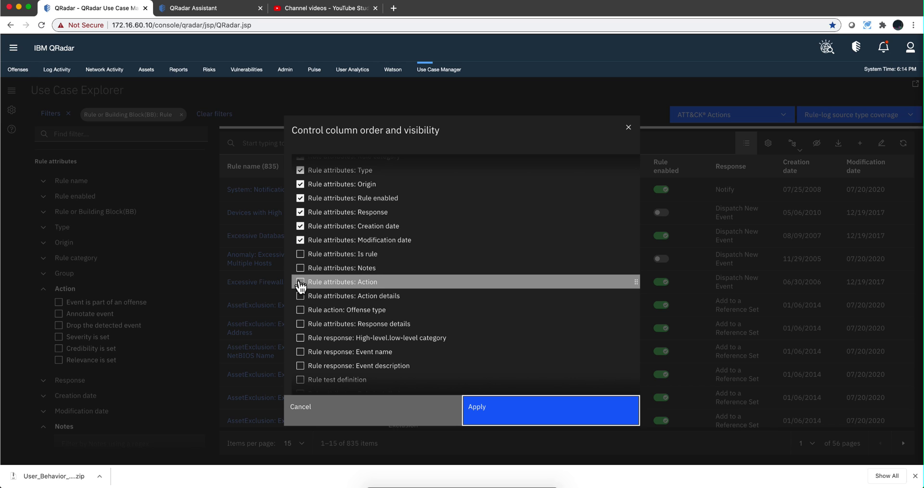
pyautogui.click(330, 424)
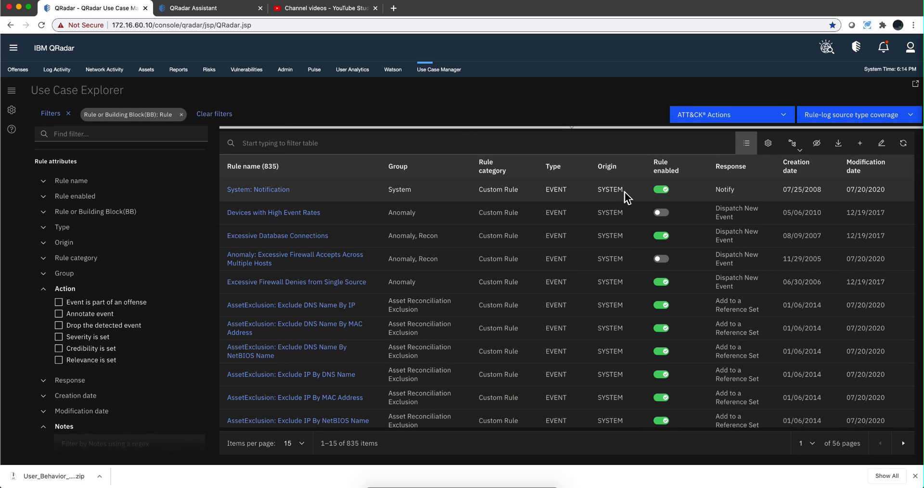
# Step: Examine the full list of Response filter options and the Creation date and Modification date filters
pyautogui.click(43, 290)
pyautogui.click(44, 305)
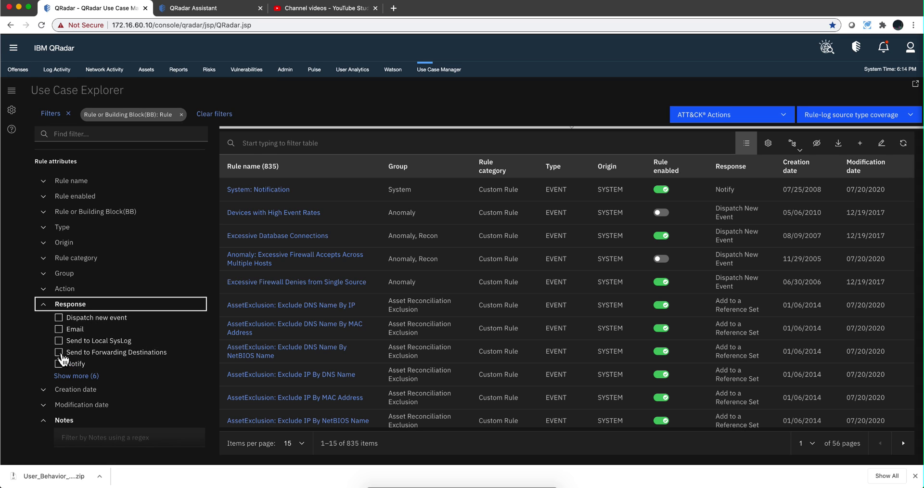
pyautogui.click(69, 375)
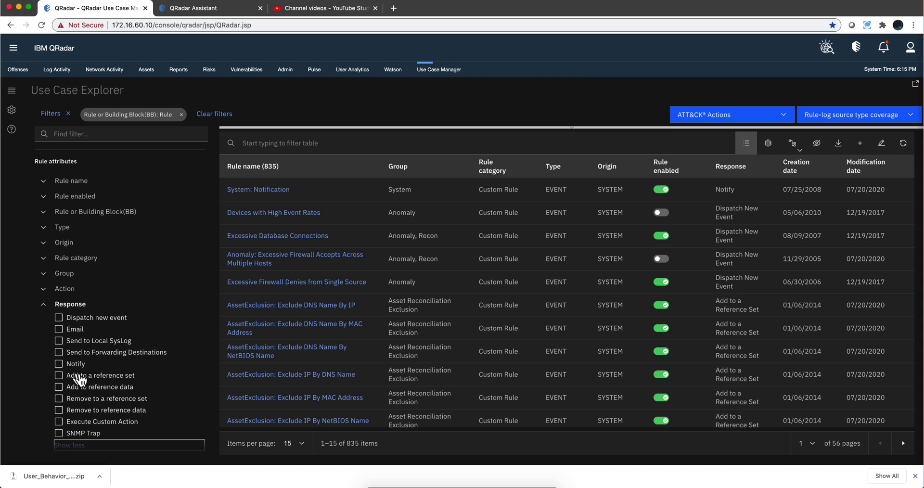
pyautogui.scroll(-3, 71, 382)
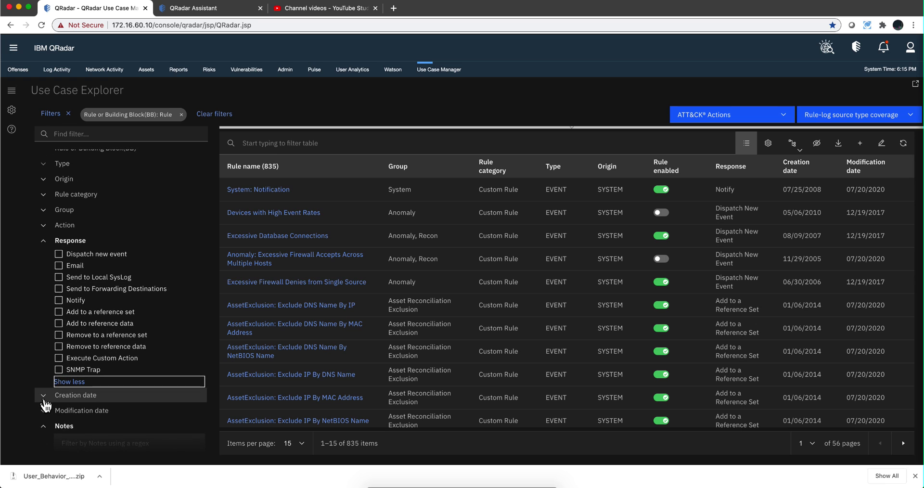
pyautogui.click(44, 396)
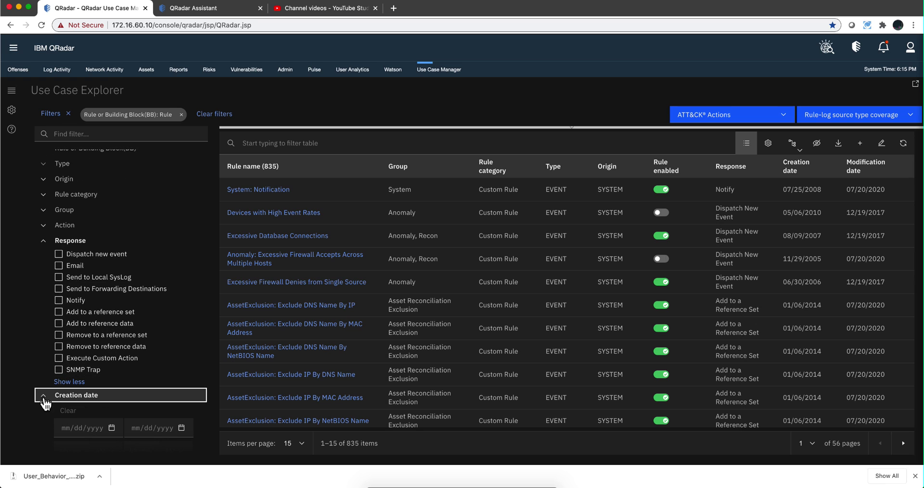
pyautogui.scroll(-3, 48, 404)
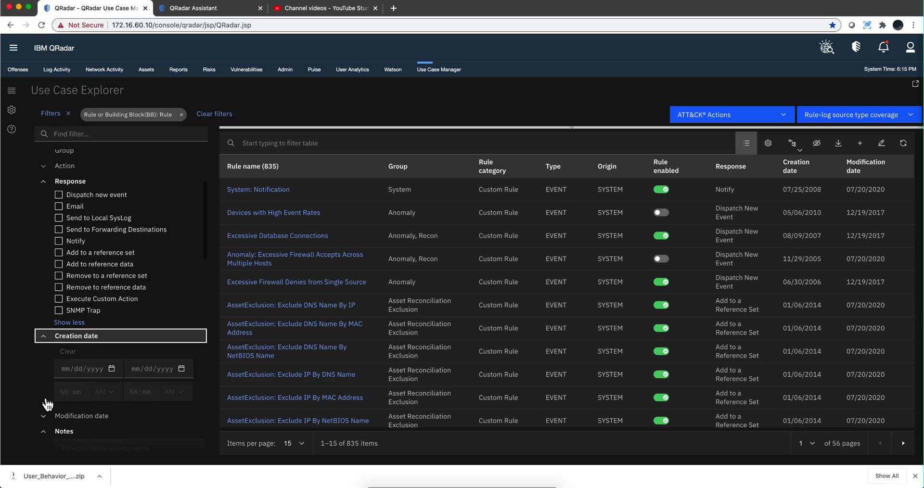
pyautogui.click(45, 333)
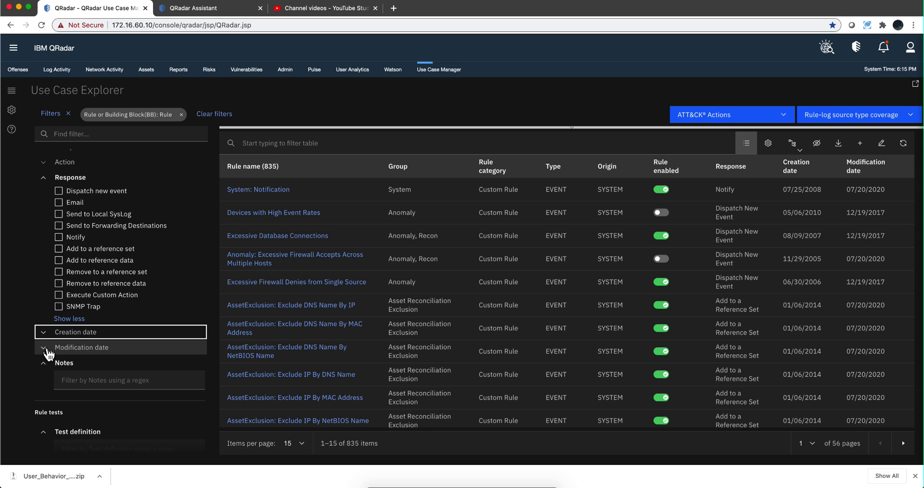
pyautogui.click(48, 353)
pyautogui.click(48, 352)
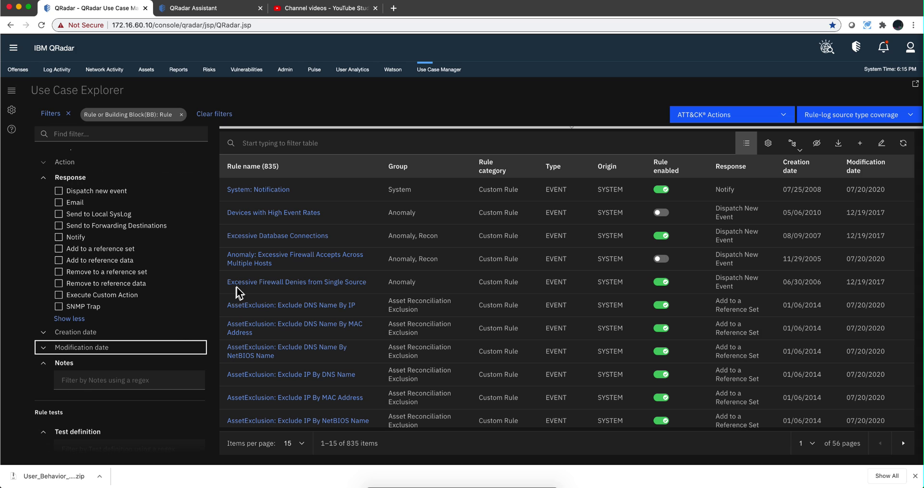
# Step: Open the Devices with High Event Rates rule and copy the note text "To configure which devices will be monitored edit the building"
pyautogui.click(273, 215)
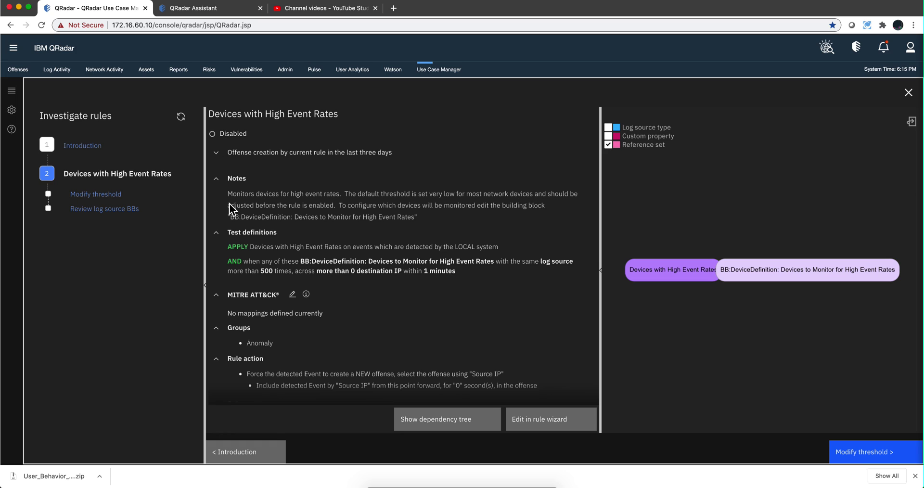
pyautogui.moveTo(339, 206); pyautogui.dragTo(527, 214)
pyautogui.press('super+c')
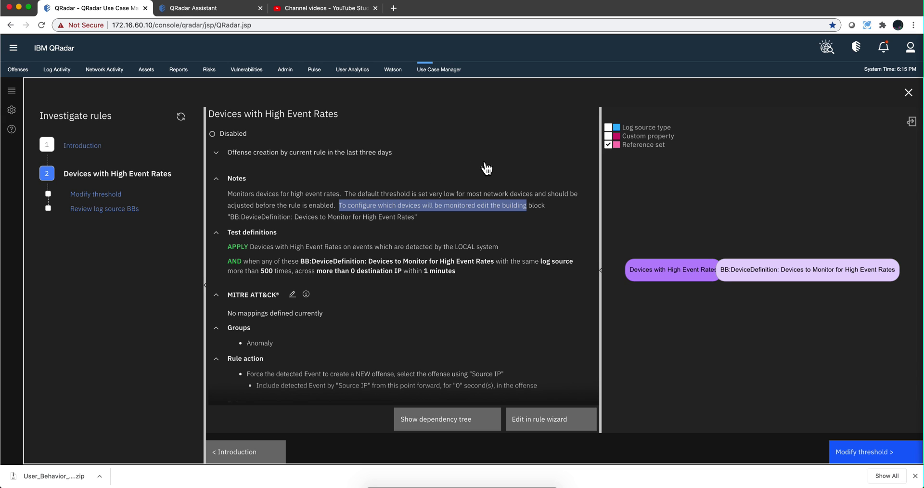
# Step: Filter the rules by the copied note text in the Notes filter, and remove that filter to restore the rule list
pyautogui.click(908, 93)
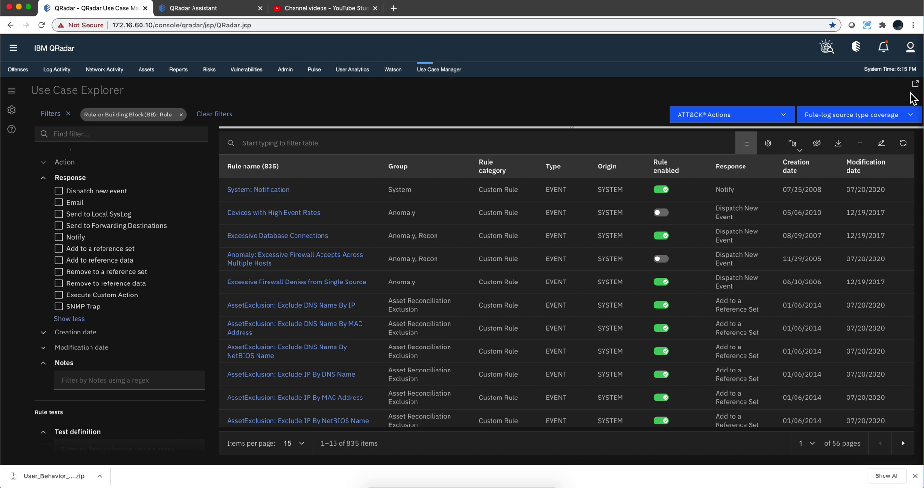
pyautogui.click(77, 378)
pyautogui.press('super+v')
pyautogui.click(154, 443)
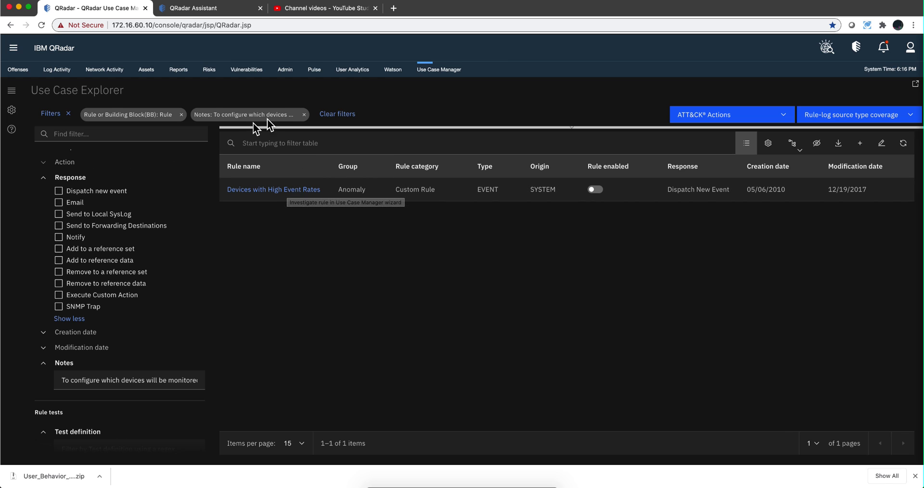
pyautogui.click(304, 114)
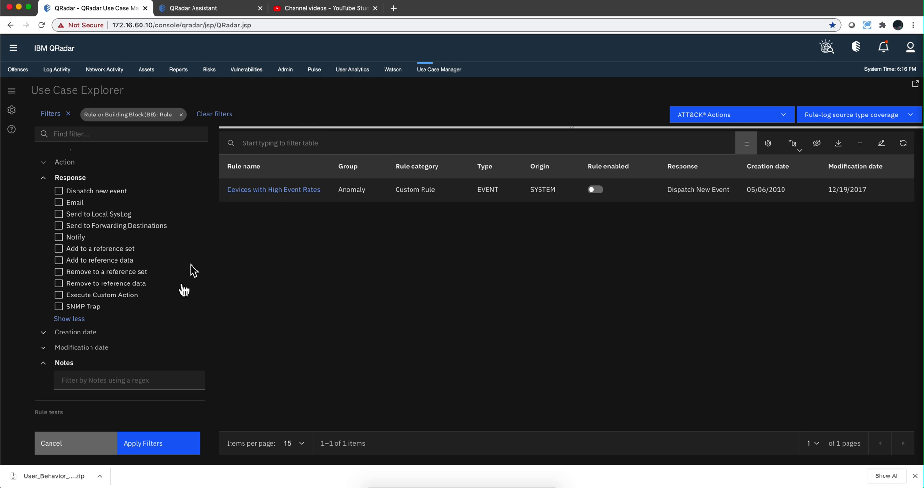
pyautogui.click(152, 452)
# Step: Copy the test definition text from "BB:DeviceDefinition" through "within 1 minutes" in the Devices with High Event Rates rule and close its details
pyautogui.scroll(-5, 165, 353)
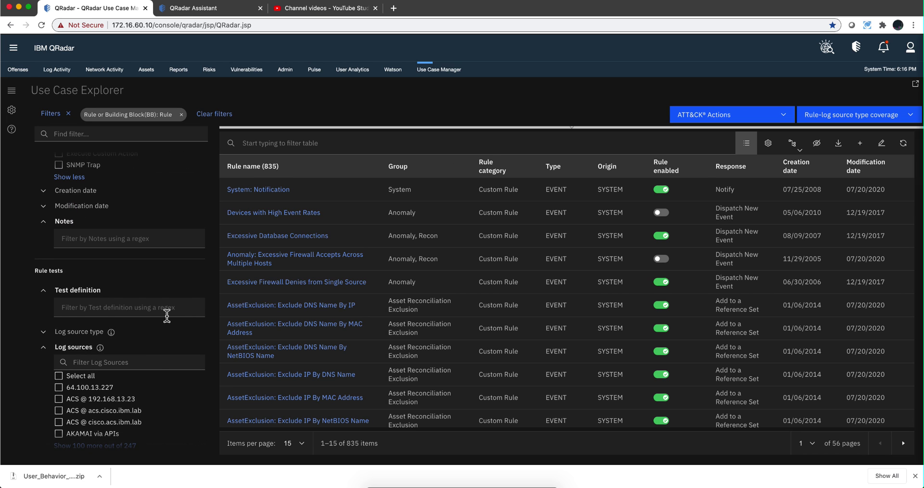
pyautogui.click(82, 307)
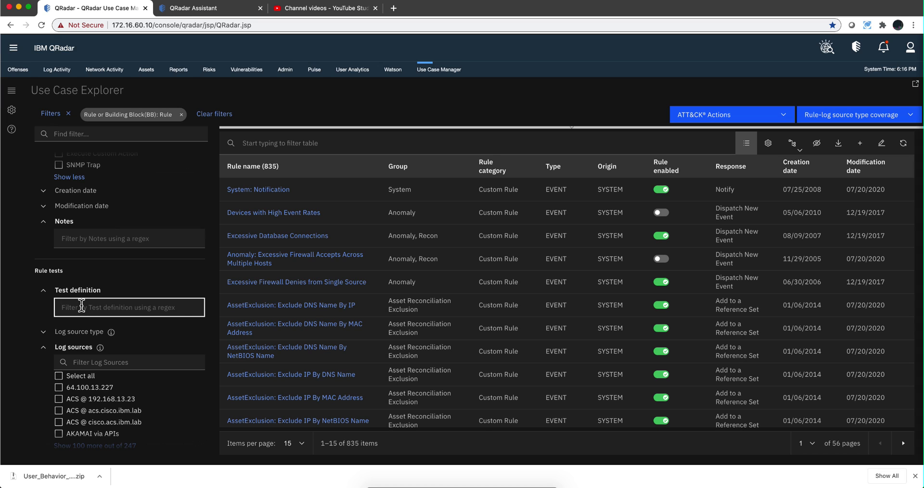
pyautogui.click(271, 214)
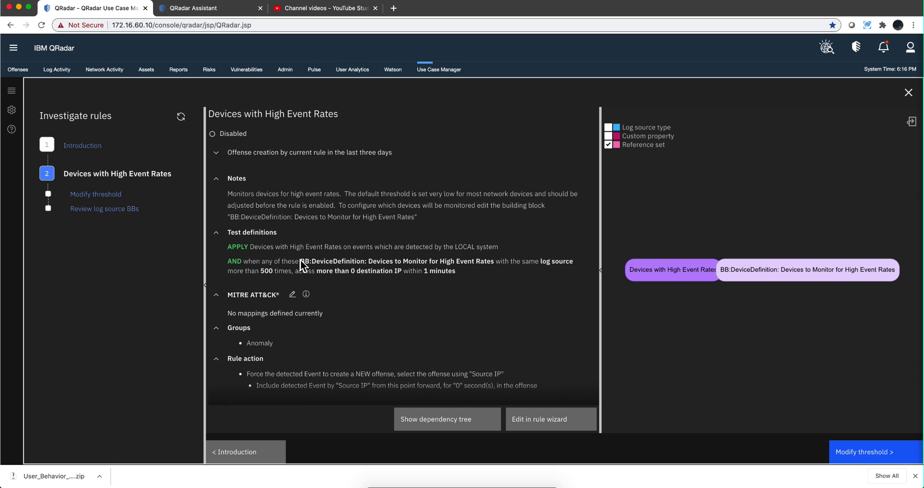
pyautogui.moveTo(301, 262); pyautogui.dragTo(481, 274)
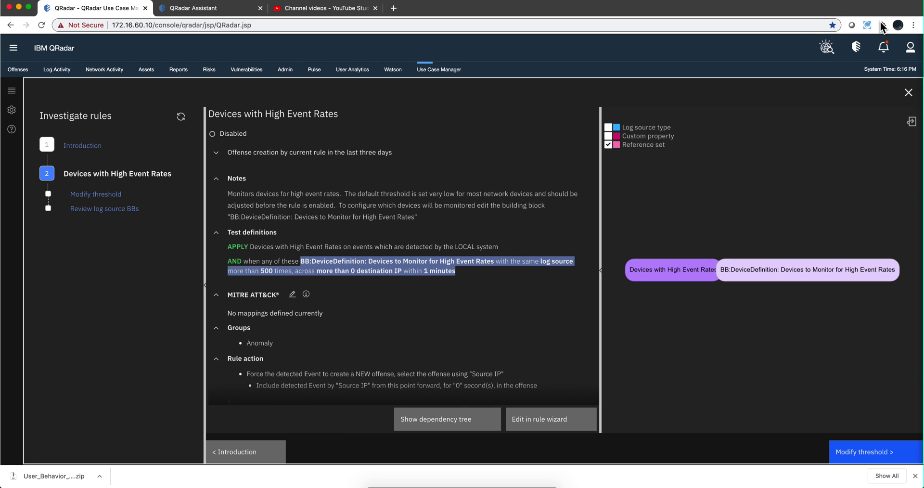
pyautogui.click(908, 94)
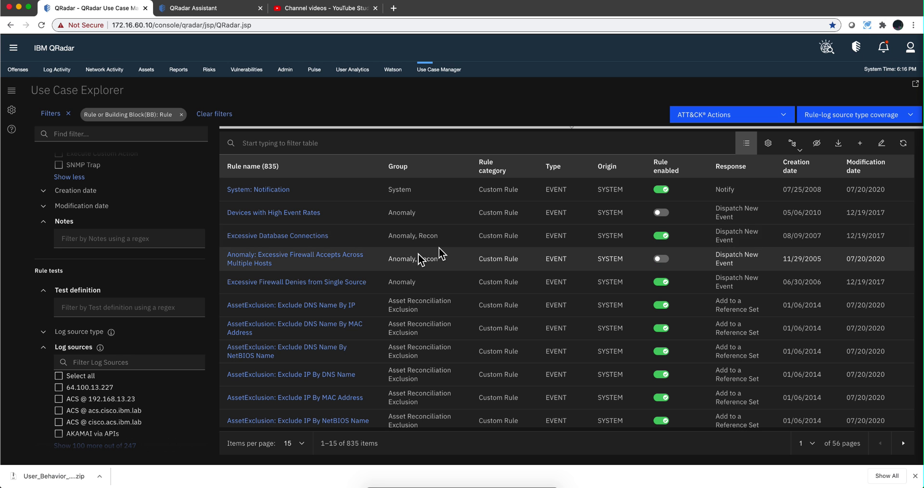
# Step: Filter the rules by the copied test definition text and remove that Test definition filter
pyautogui.click(140, 308)
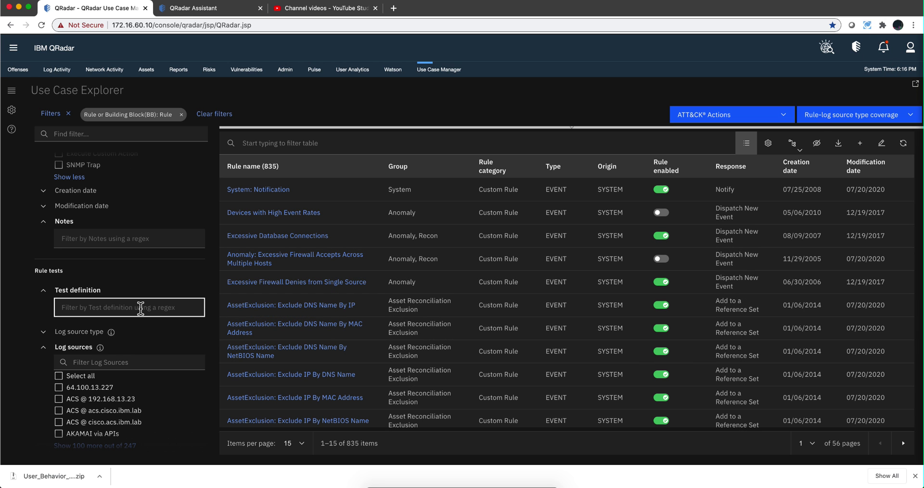
pyautogui.hotkey('ctrl', 'v')
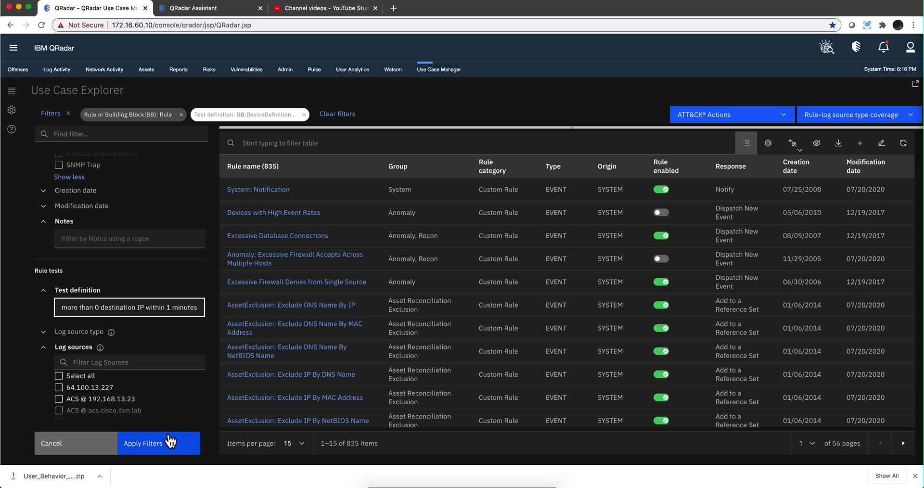
pyautogui.click(170, 440)
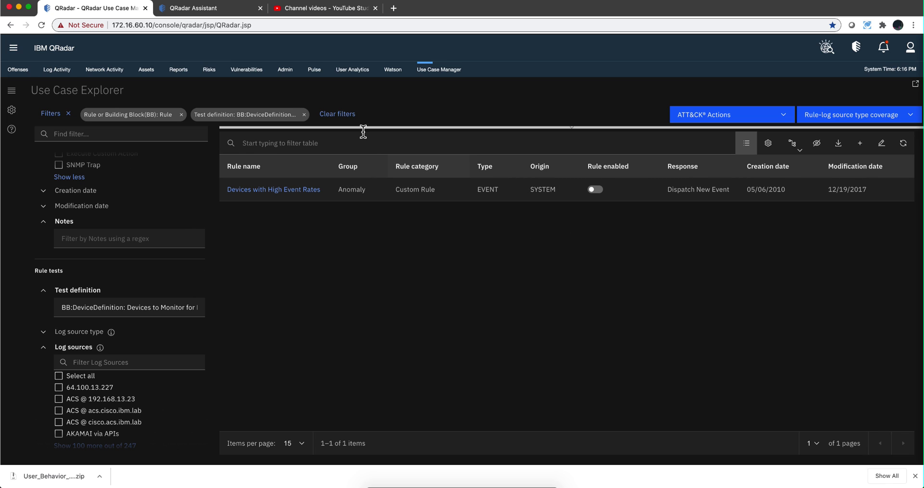
pyautogui.click(305, 114)
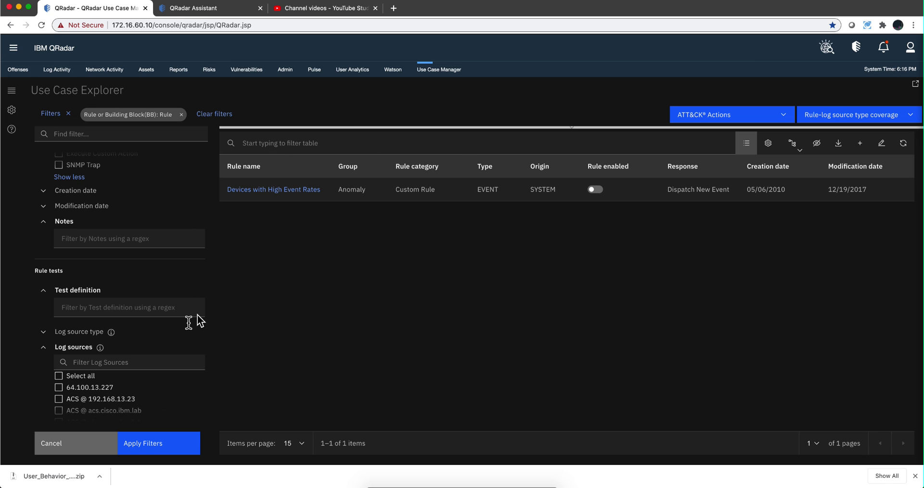
# Step: Examine the full list of Log source type filter options under Rule tests and collapse it
pyautogui.scroll(-2, 165, 330)
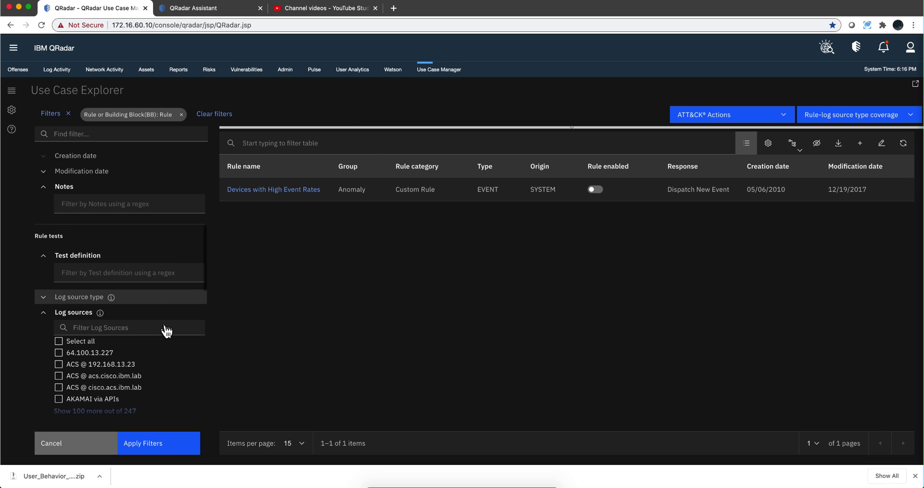
pyautogui.click(44, 291)
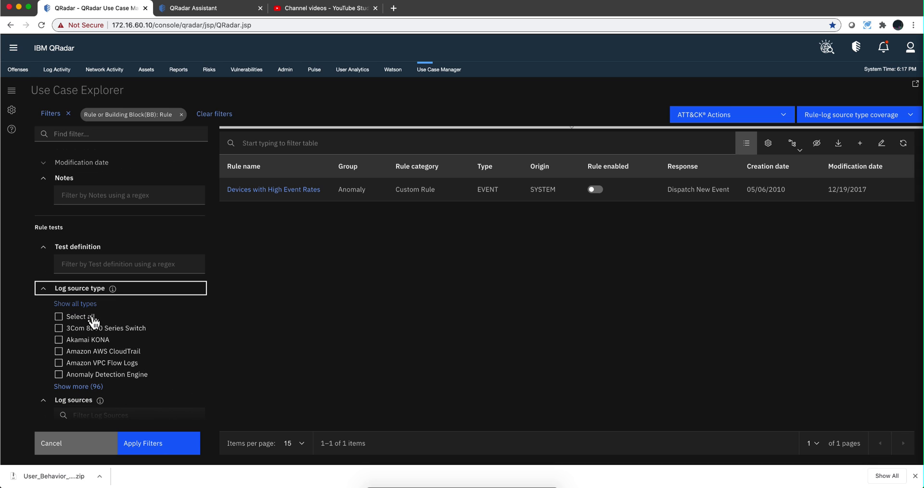
pyautogui.scroll(-1, 94, 325)
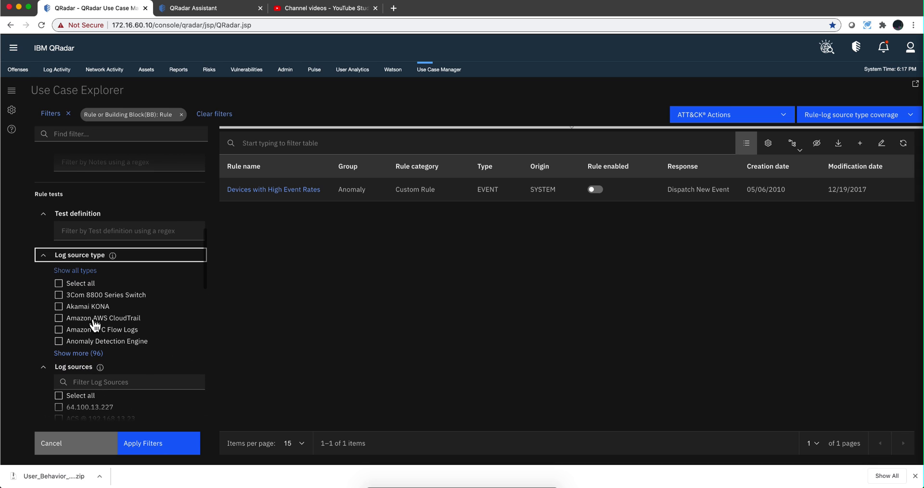
pyautogui.click(89, 355)
pyautogui.scroll(-10, 122, 331)
pyautogui.scroll(-10, 123, 332)
pyautogui.scroll(20, 122, 332)
pyautogui.scroll(-5, 123, 332)
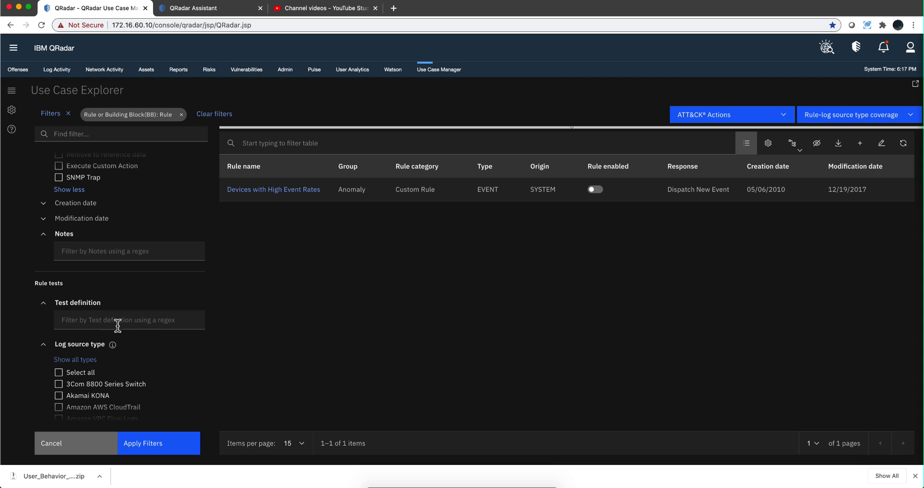
pyautogui.click(44, 350)
# Step: Search the Log sources filter for "ACS" and clear the search
pyautogui.scroll(-3, 53, 352)
pyautogui.scroll(-3, 62, 354)
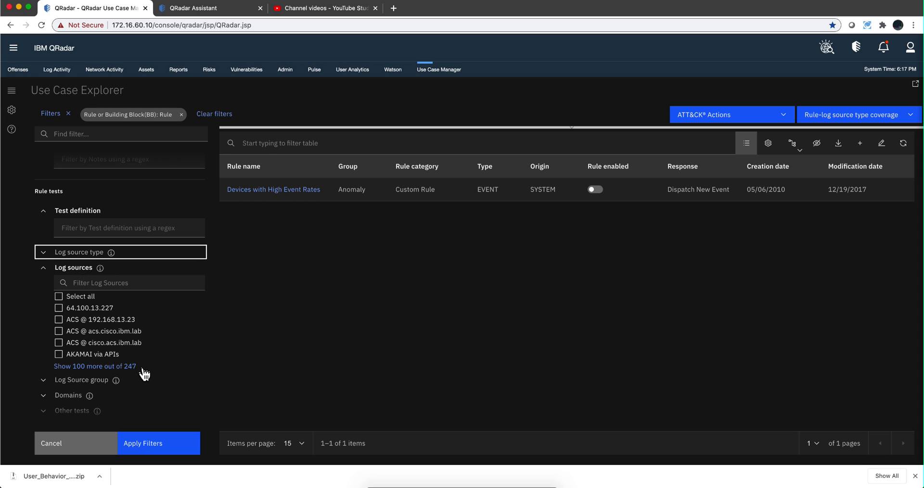
pyautogui.click(77, 284)
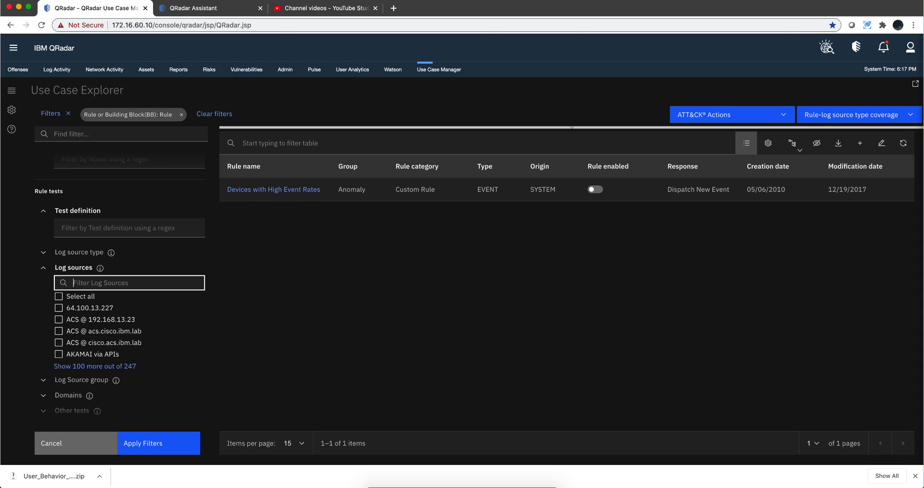
pyautogui.write('ACX')
pyautogui.press('BackSpace')
pyautogui.write('S')
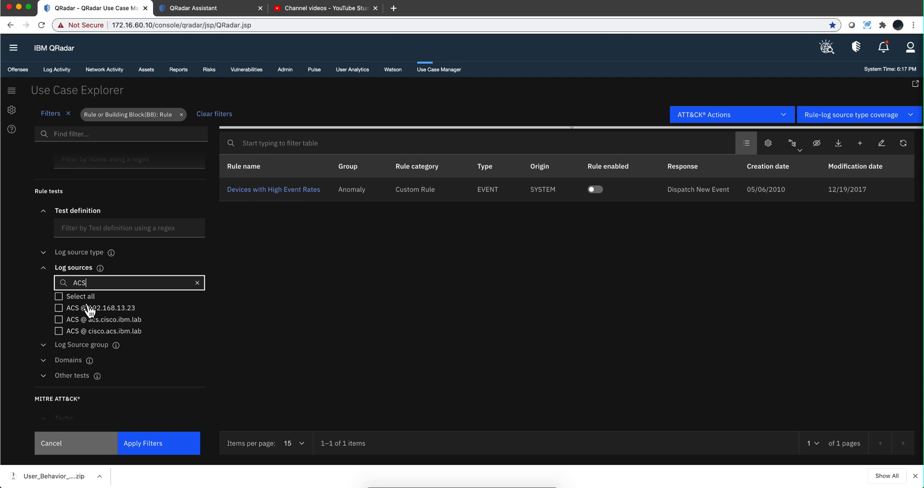
pyautogui.click(198, 285)
# Step: Examine 100 more entries in the Log sources filter and the Domains filter options, collapsing both lists
pyautogui.scroll(-1, 104, 320)
pyautogui.scroll(-1, 105, 321)
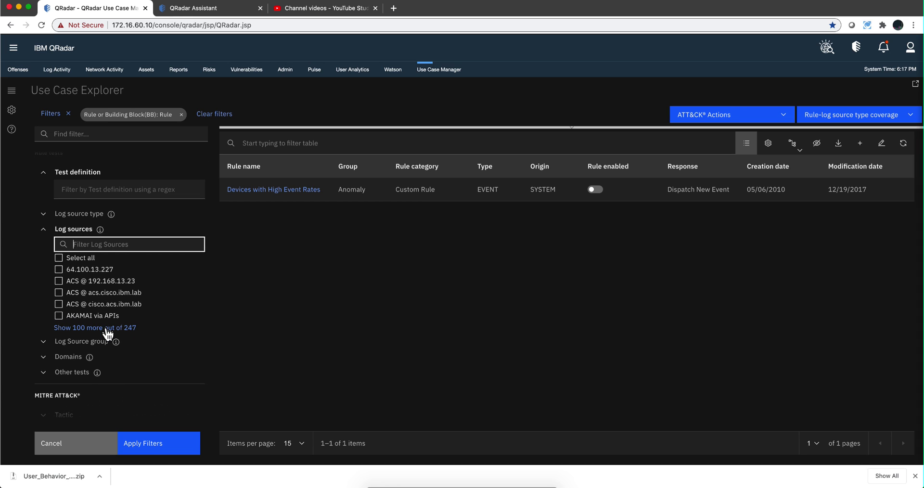
pyautogui.click(106, 329)
pyautogui.scroll(5, 120, 273)
pyautogui.scroll(5, 121, 273)
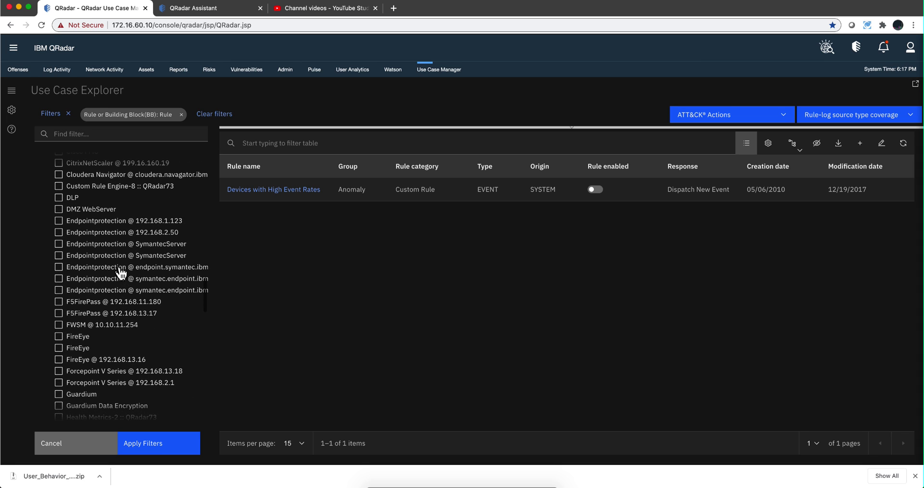
pyautogui.scroll(10, 120, 274)
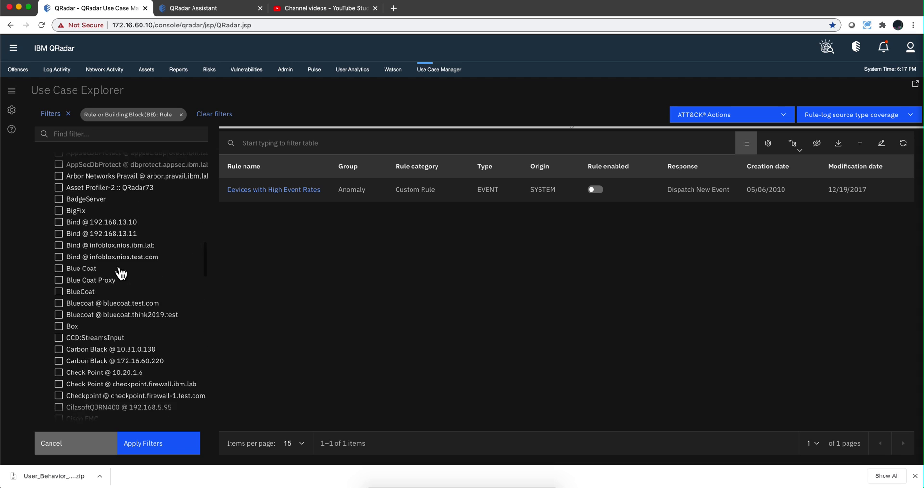
pyautogui.scroll(5, 120, 273)
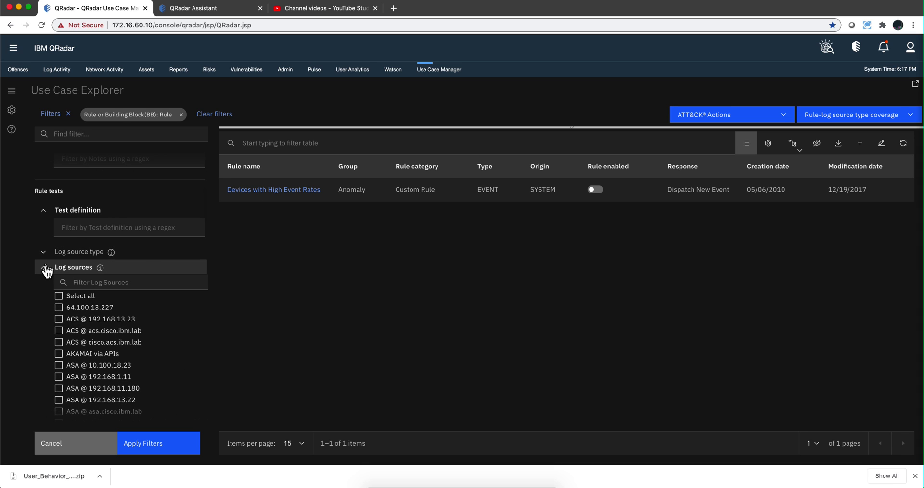
pyautogui.click(43, 268)
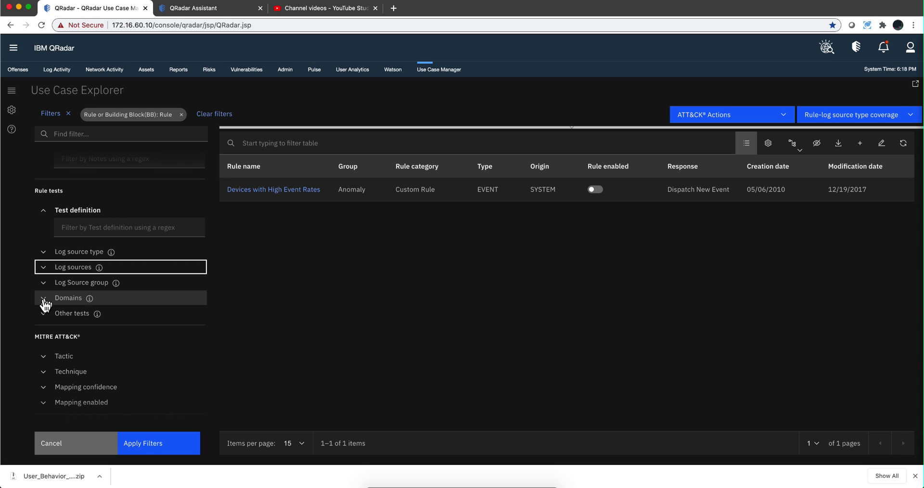
pyautogui.click(45, 300)
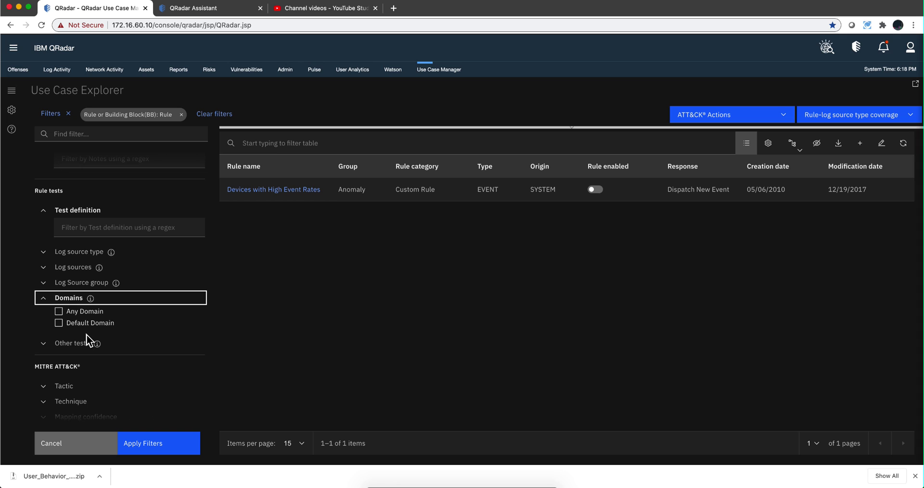
pyautogui.click(44, 301)
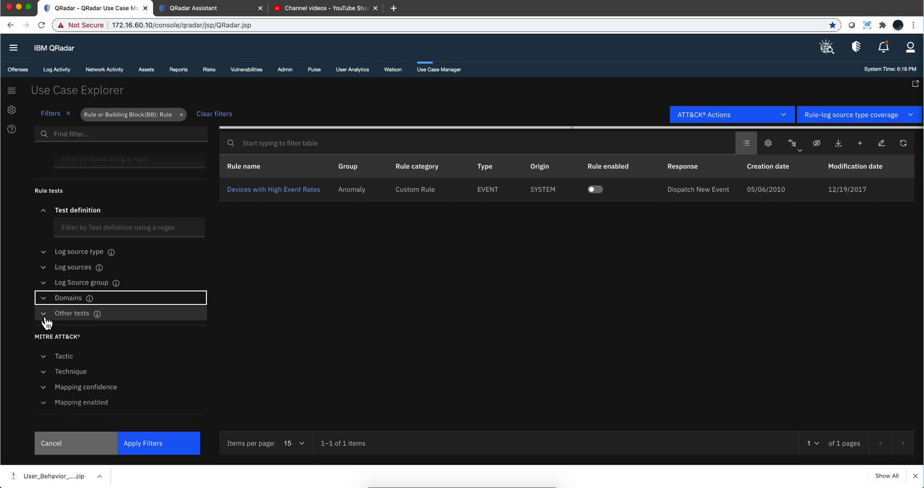
# Step: Examine all Other tests filter options with their descriptions, and check the test definitions of the Devices with High Event Rates rule
pyautogui.click(44, 315)
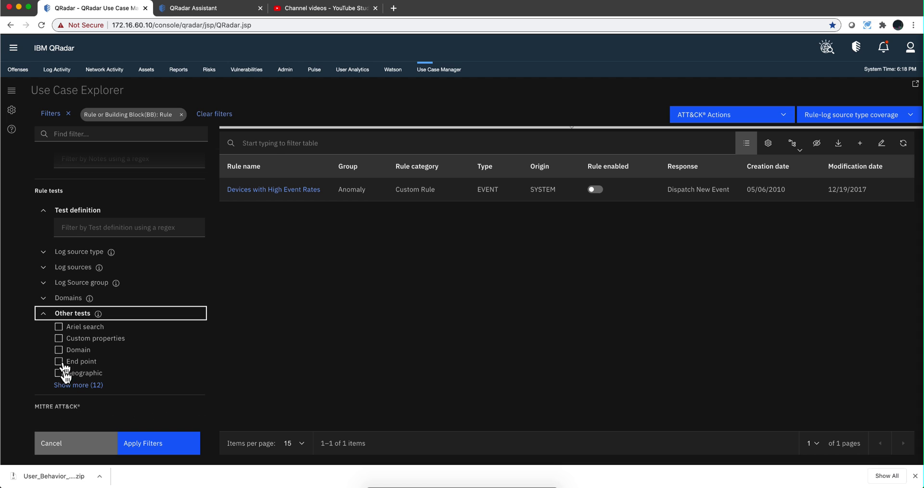
pyautogui.click(65, 387)
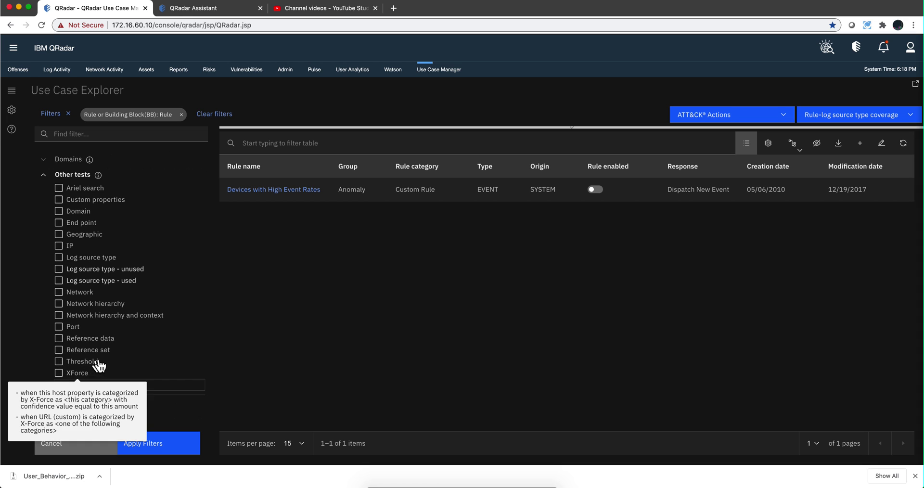
pyautogui.moveTo(104, 344)
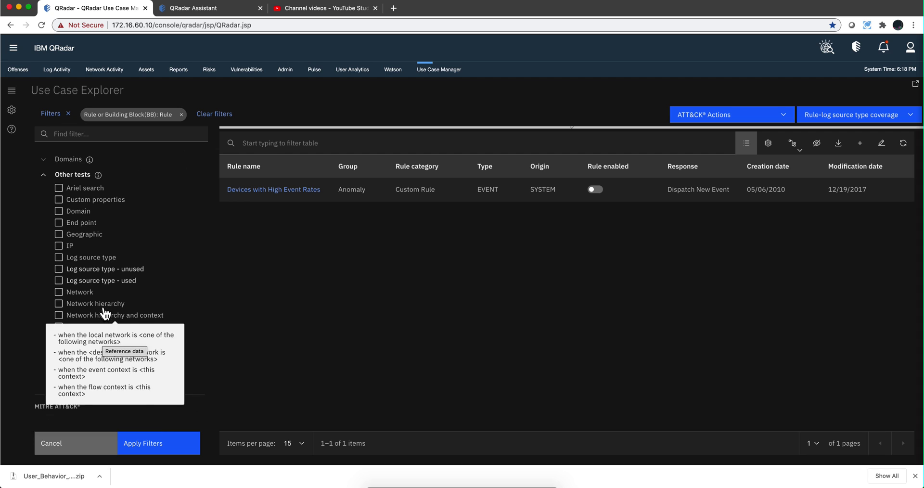
pyautogui.moveTo(105, 310)
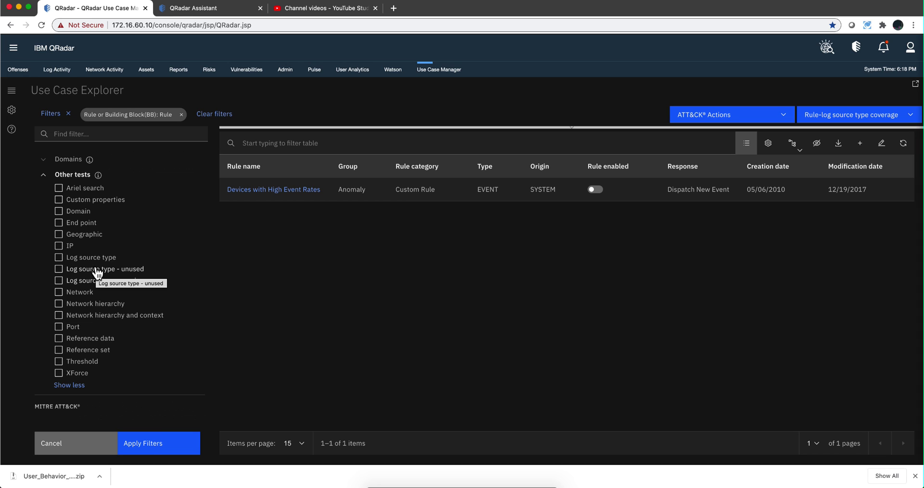
pyautogui.moveTo(97, 262)
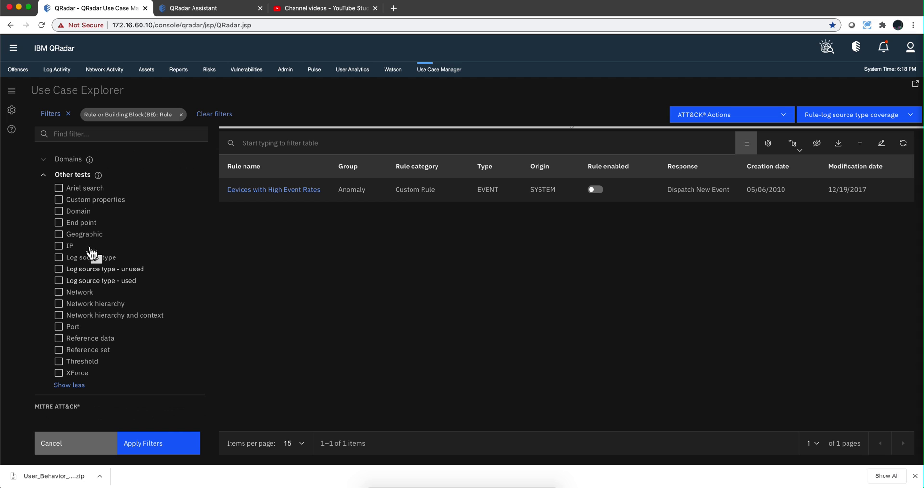
pyautogui.click(294, 190)
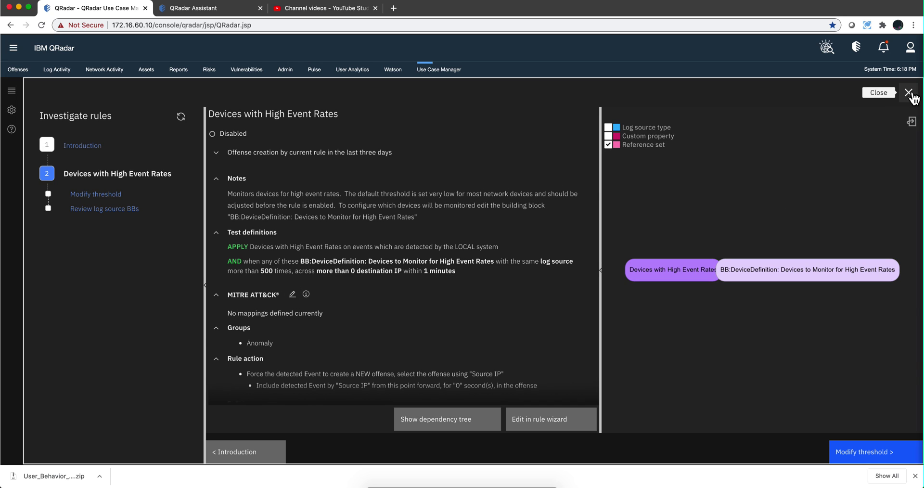
pyautogui.click(907, 92)
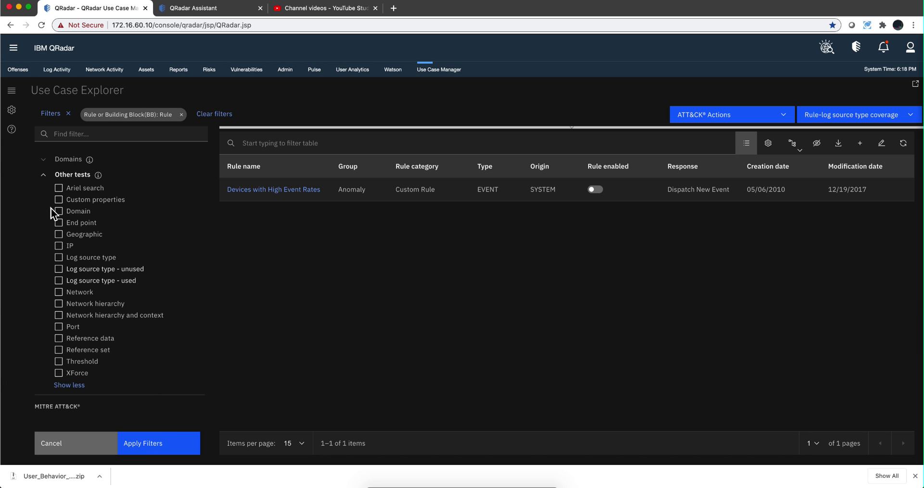
# Step: Collapse the Other tests filter and examine the content extension attribute, name and category filters
pyautogui.click(44, 174)
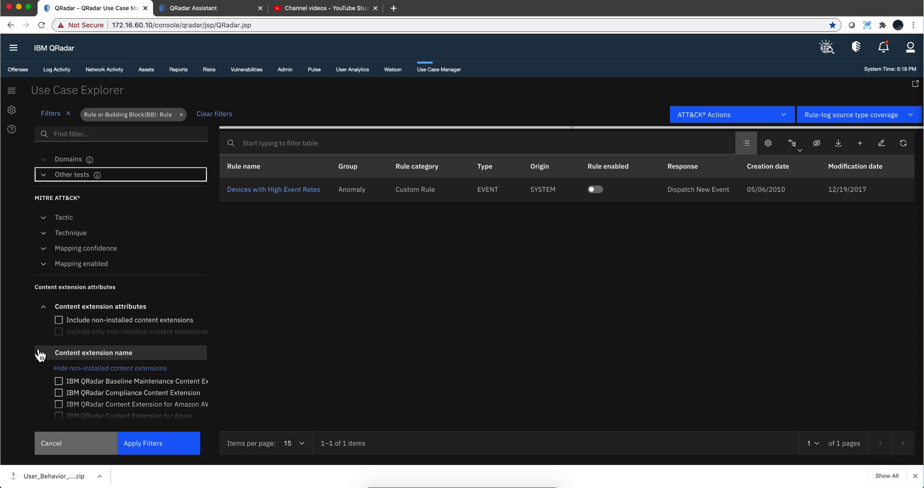
pyautogui.scroll(-3, 39, 354)
pyautogui.scroll(-2, 39, 354)
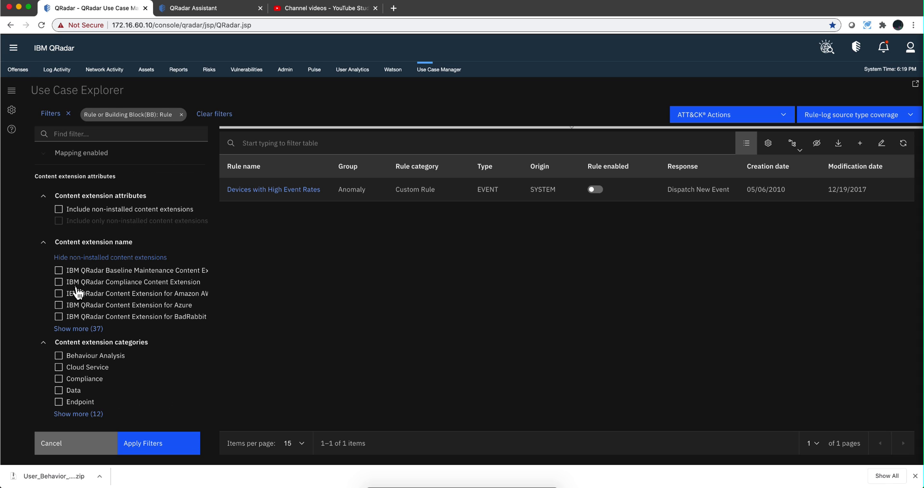
# Step: Examine the remaining content extension names and the full list of content extension categories
pyautogui.click(79, 328)
pyautogui.click(77, 329)
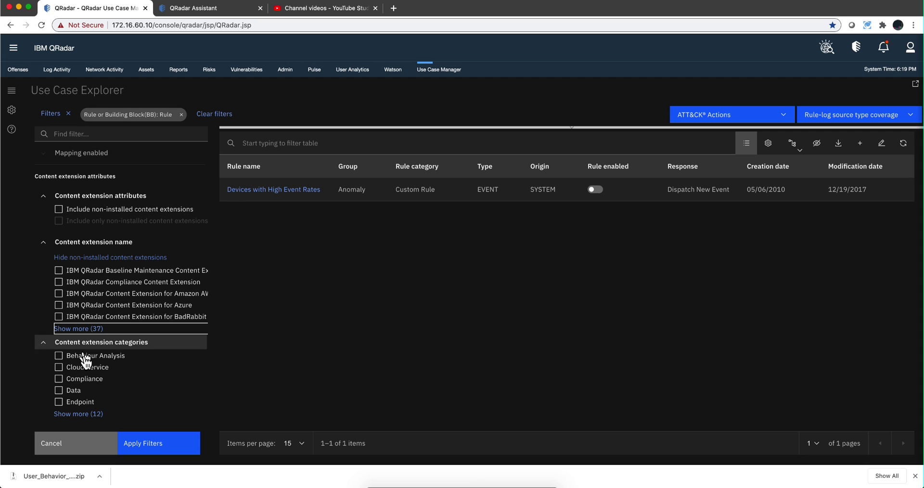
pyautogui.click(78, 413)
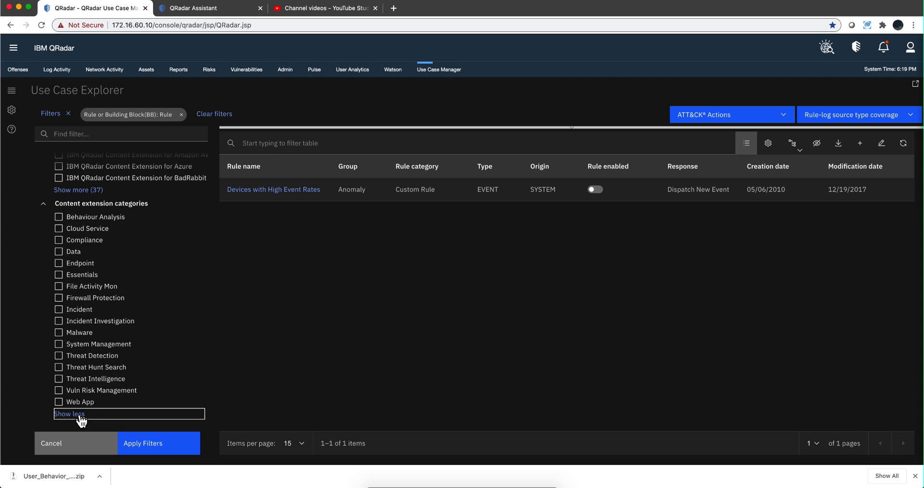
pyautogui.scroll(5, 81, 421)
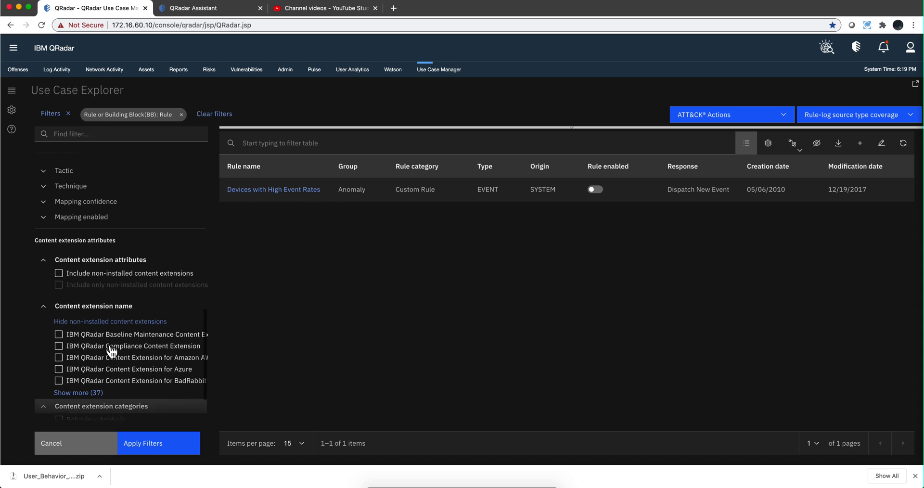
pyautogui.scroll(2, 112, 351)
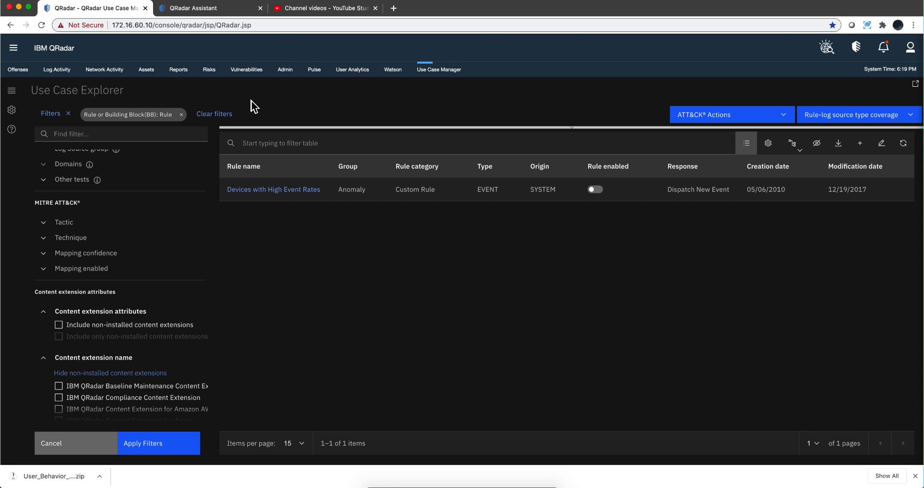
# Step: Apply the current Rule filter, then extend the rule list to include non-installed content extensions
pyautogui.click(143, 446)
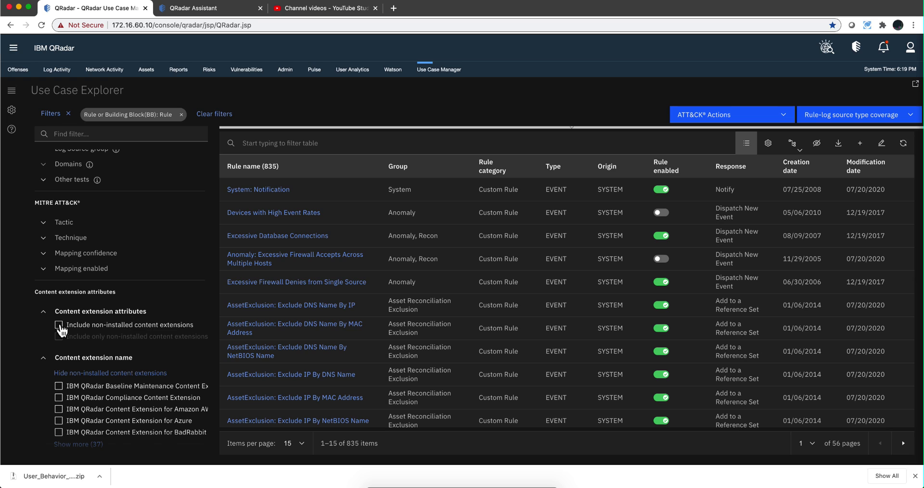
pyautogui.click(59, 326)
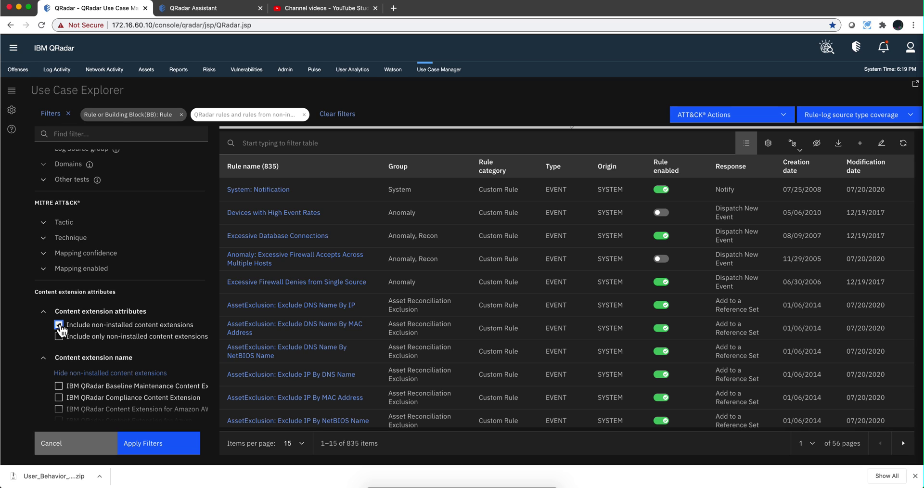
pyautogui.click(152, 450)
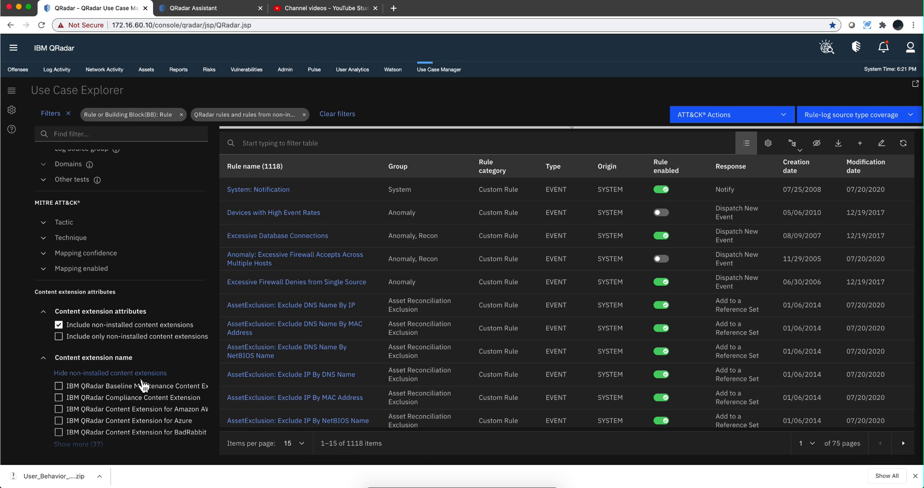
# Step: Restrict the rule list to only non-installed content extensions and examine the marked rules
pyautogui.click(59, 336)
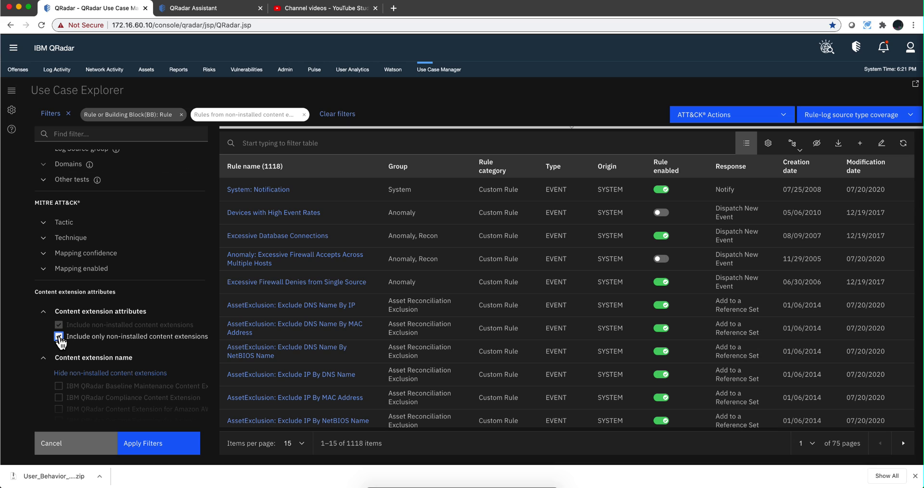
pyautogui.click(173, 452)
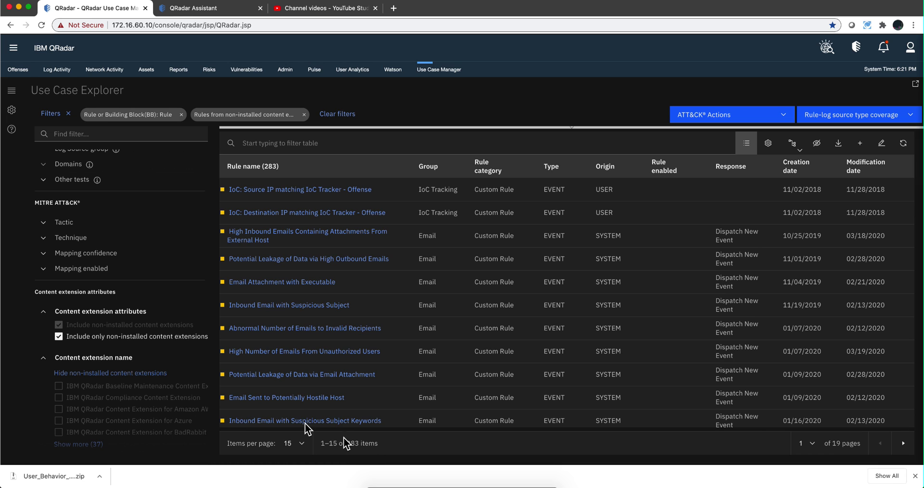
pyautogui.moveTo(222, 321)
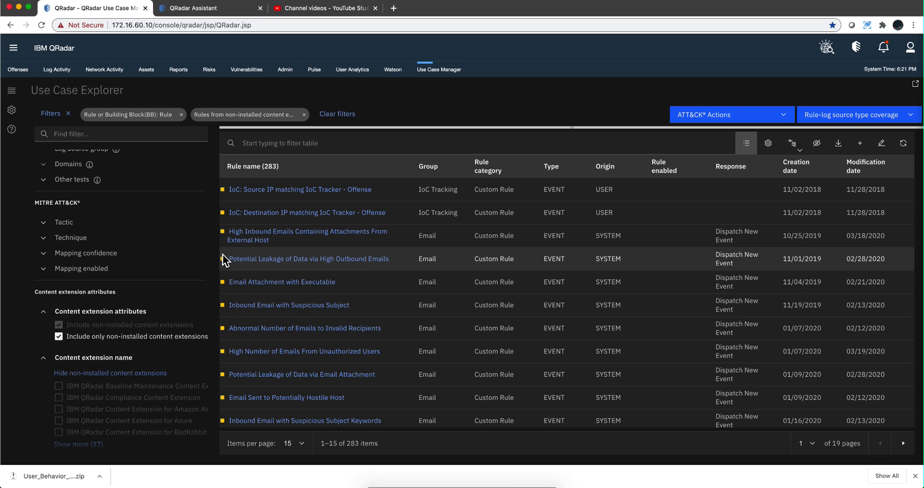
# Step: Remove both non-installed content extension filters and refresh the rule list
pyautogui.click(58, 337)
pyautogui.click(58, 326)
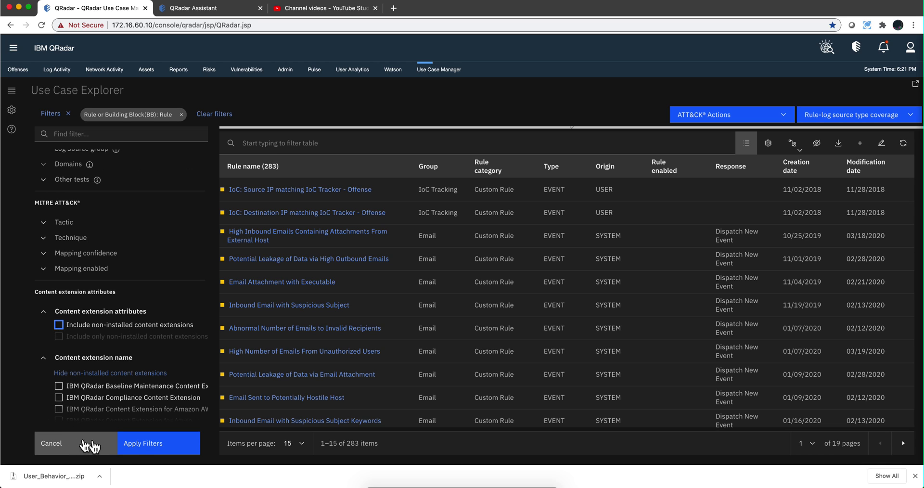
pyautogui.click(144, 443)
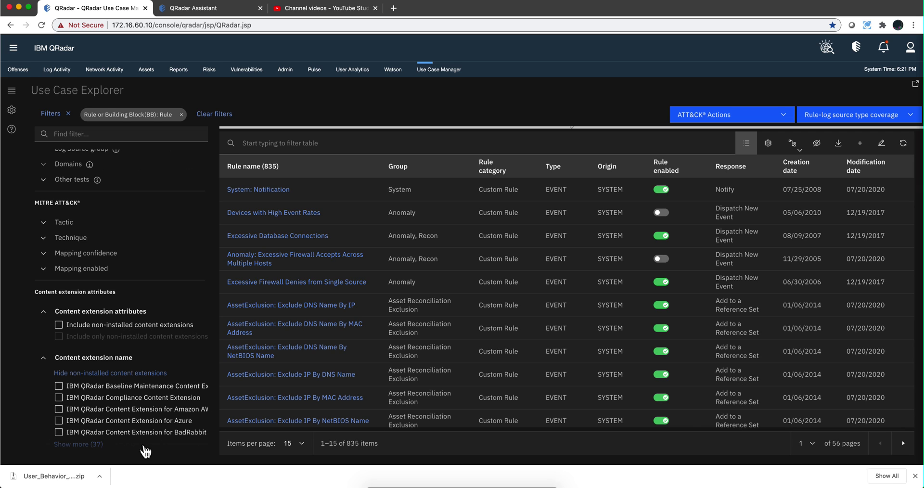
# Step: Filter the rules by the Other tests option "Log source type - used"
pyautogui.scroll(3, 46, 320)
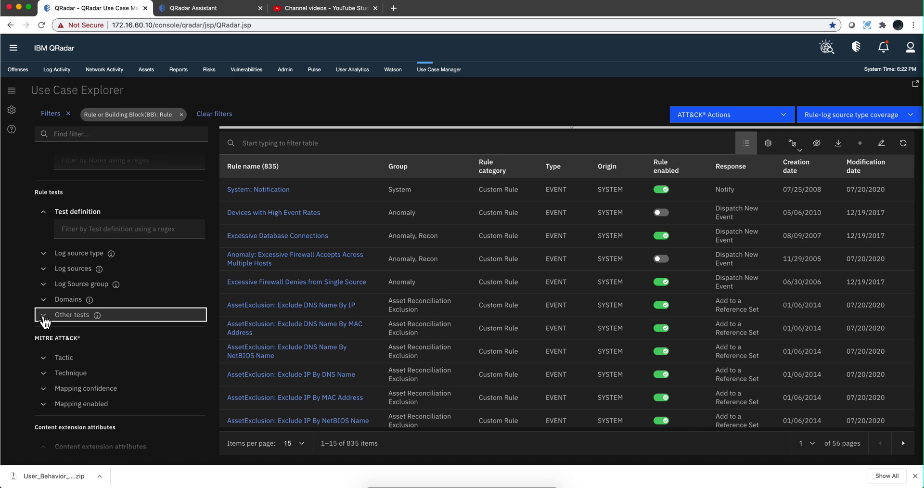
pyautogui.click(45, 319)
pyautogui.moveTo(96, 349)
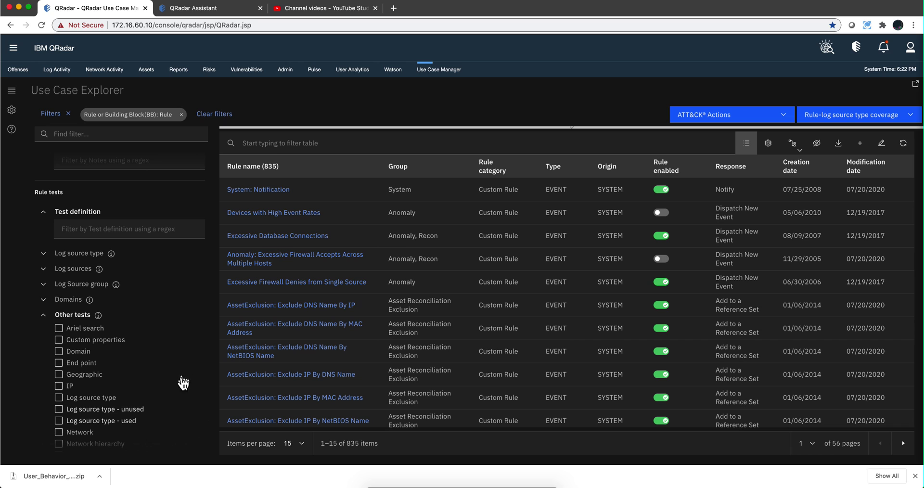
pyautogui.scroll(-1, 168, 414)
pyautogui.scroll(-2, 168, 414)
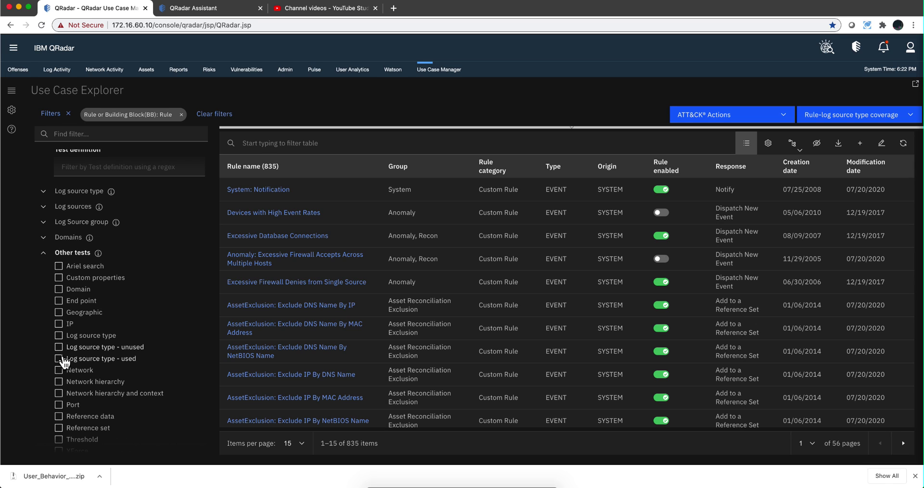
pyautogui.click(59, 358)
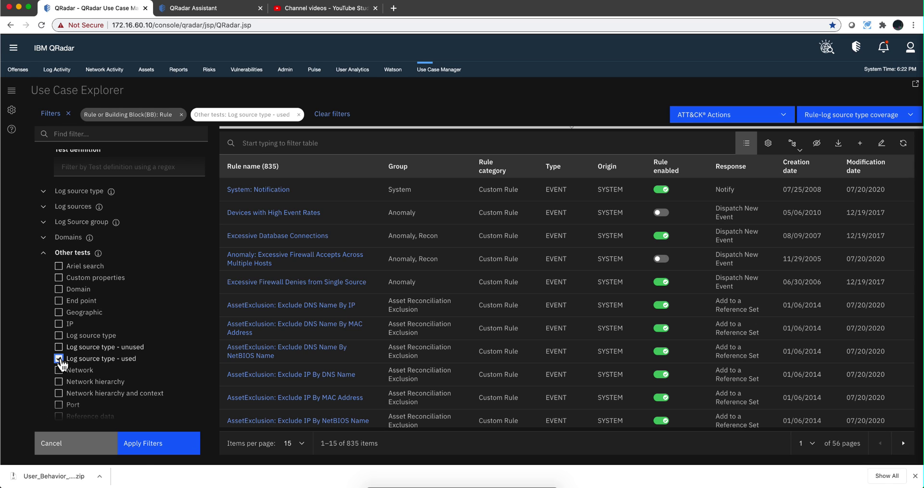
pyautogui.click(167, 452)
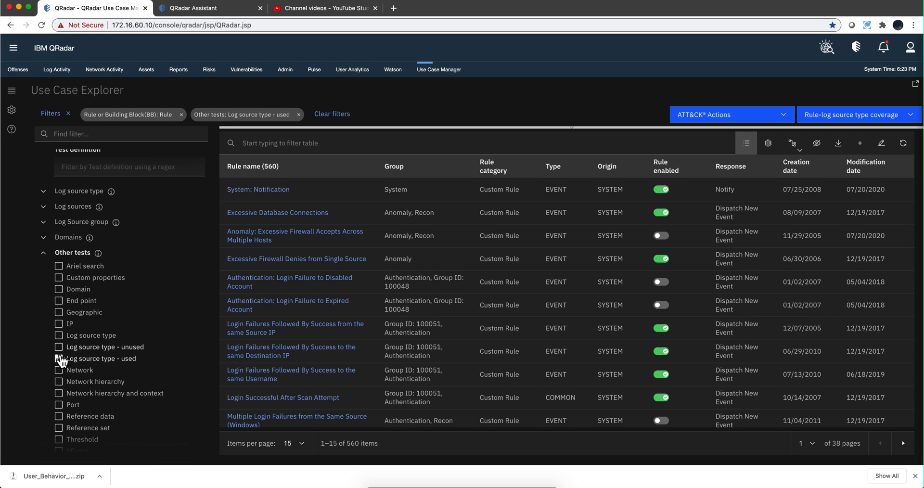
# Step: Remove the "Log source type - used" filter and filter the rules by "Log source type - unused" instead
pyautogui.click(59, 359)
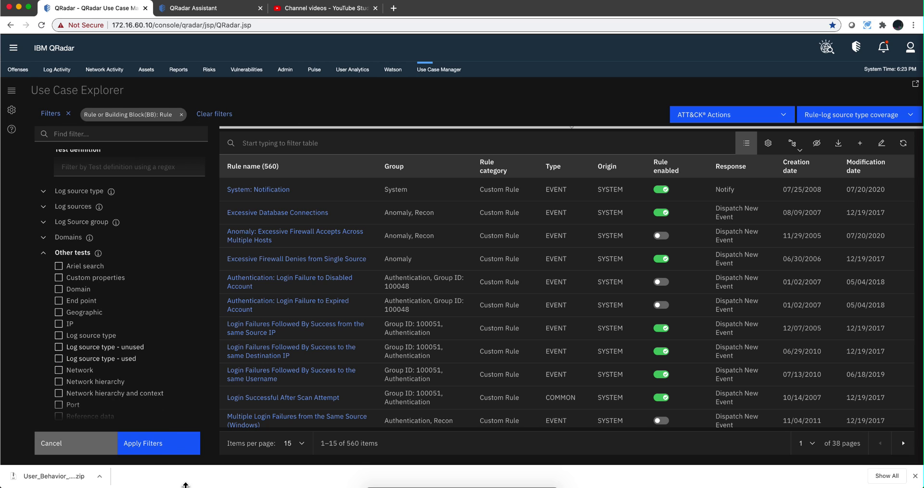
pyautogui.click(173, 444)
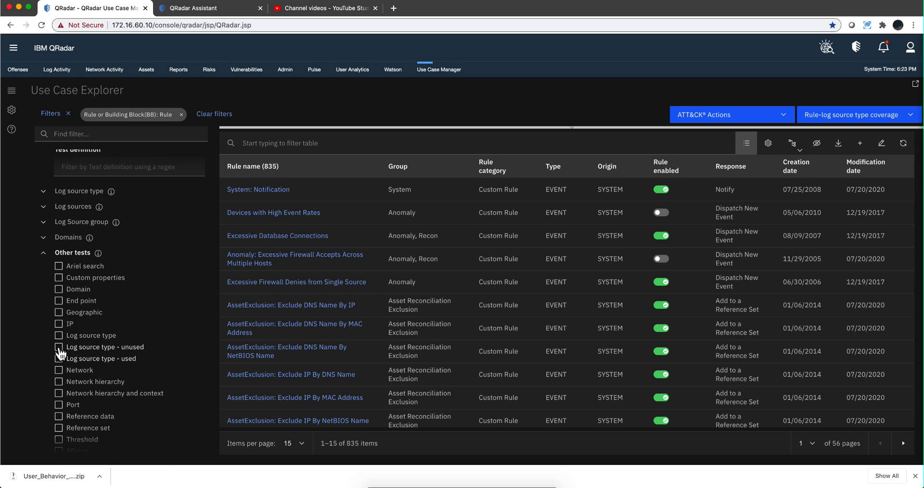
pyautogui.click(59, 349)
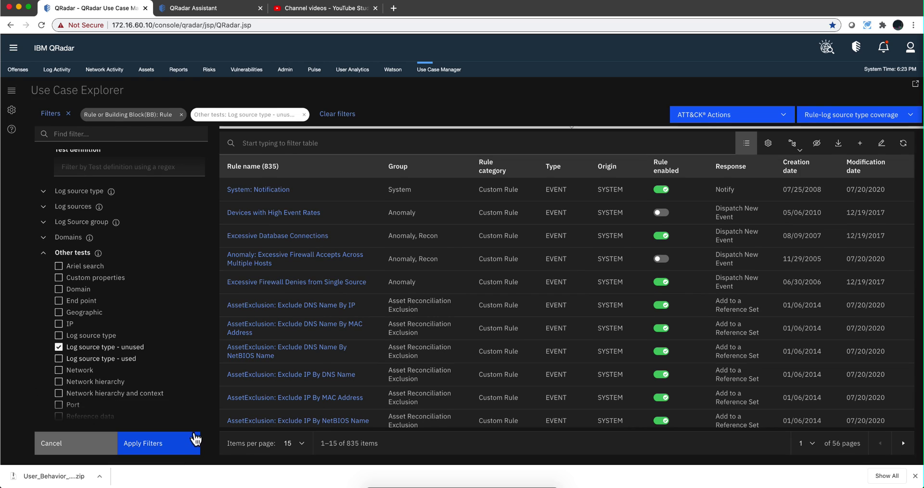
pyautogui.click(192, 440)
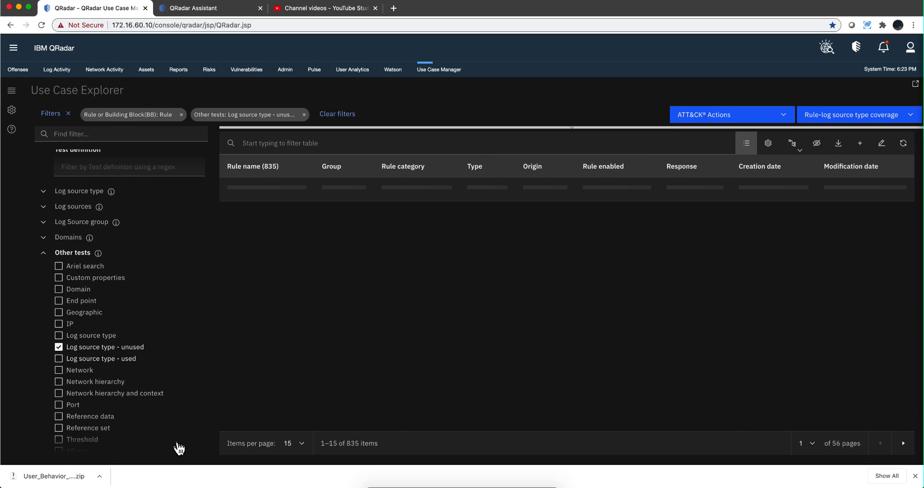